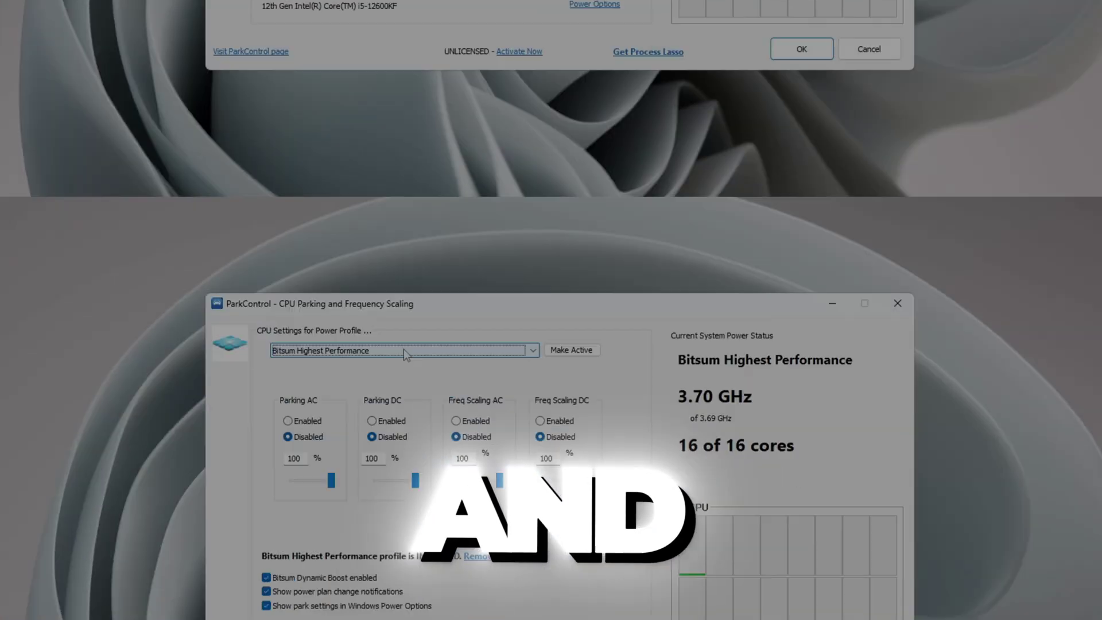
Browse the power profile and power plan lists and pick the NVIDIA GeForce GTX 1650 SUPER device.
{"action": "left_click", "coordinate": [393, 143]}
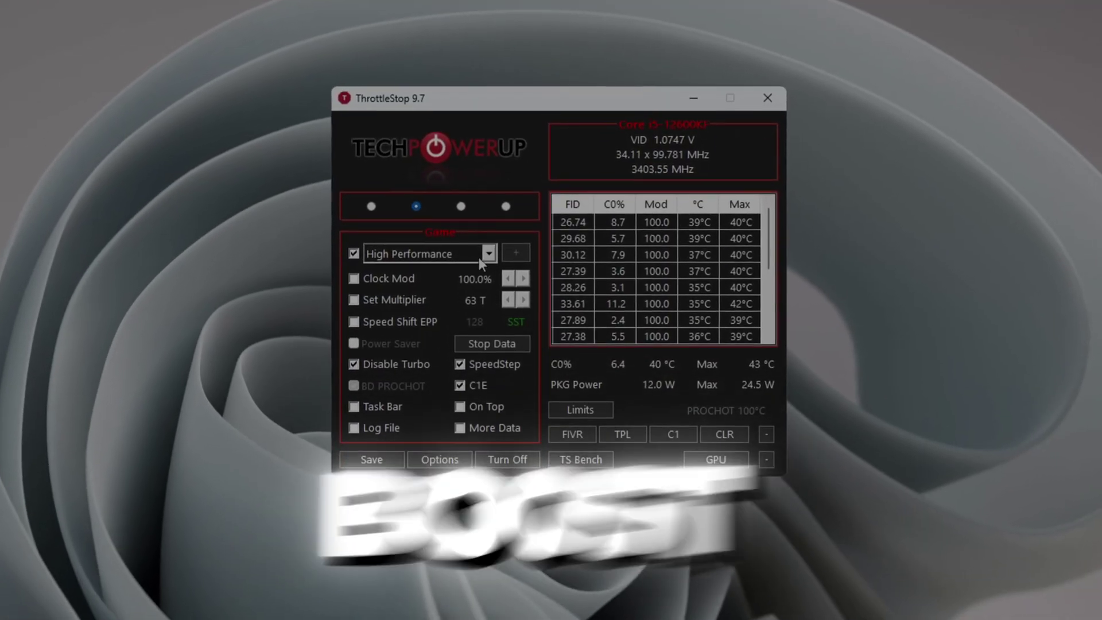
{"action": "left_click", "coordinate": [482, 249]}
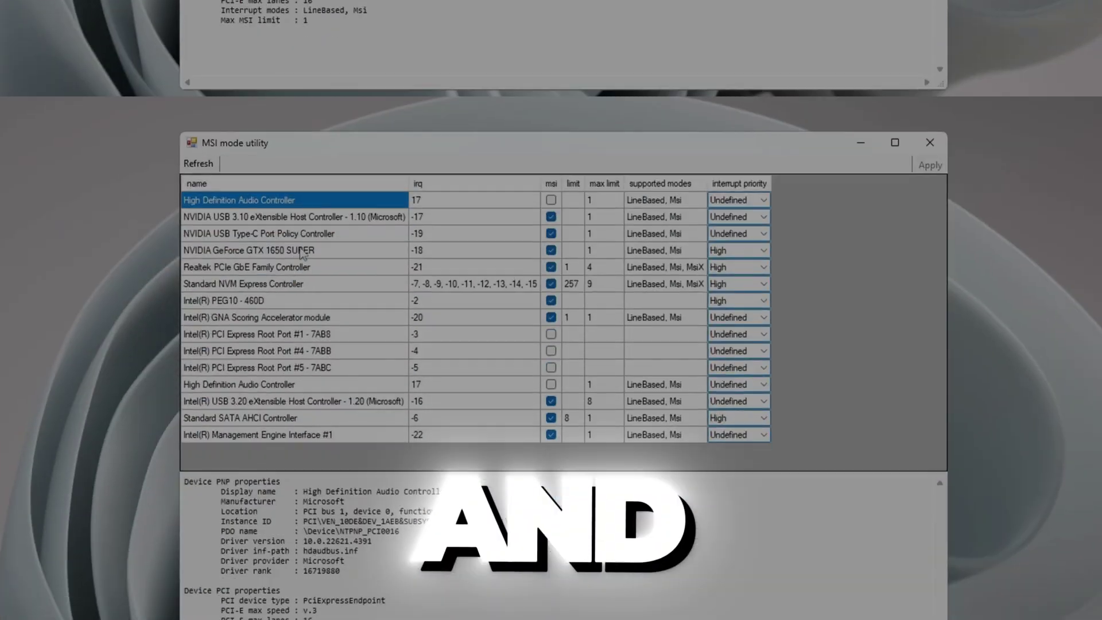
{"action": "left_click", "coordinate": [224, 144]}
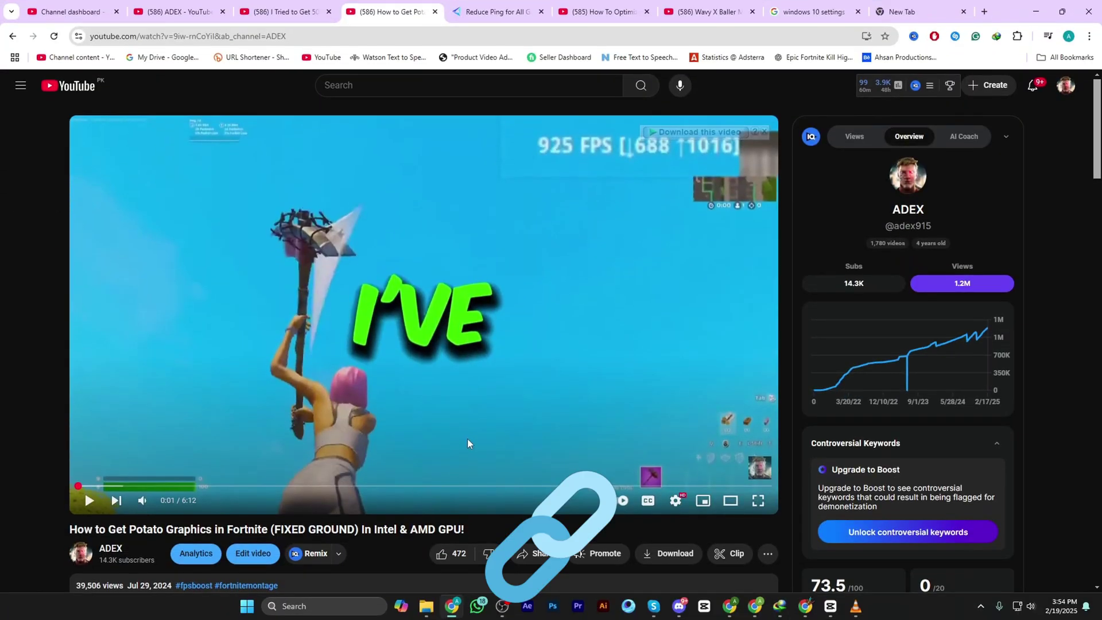
{"action": "scroll", "coordinate": [467, 439], "scroll_direction": "down", "scroll_amount": 4}
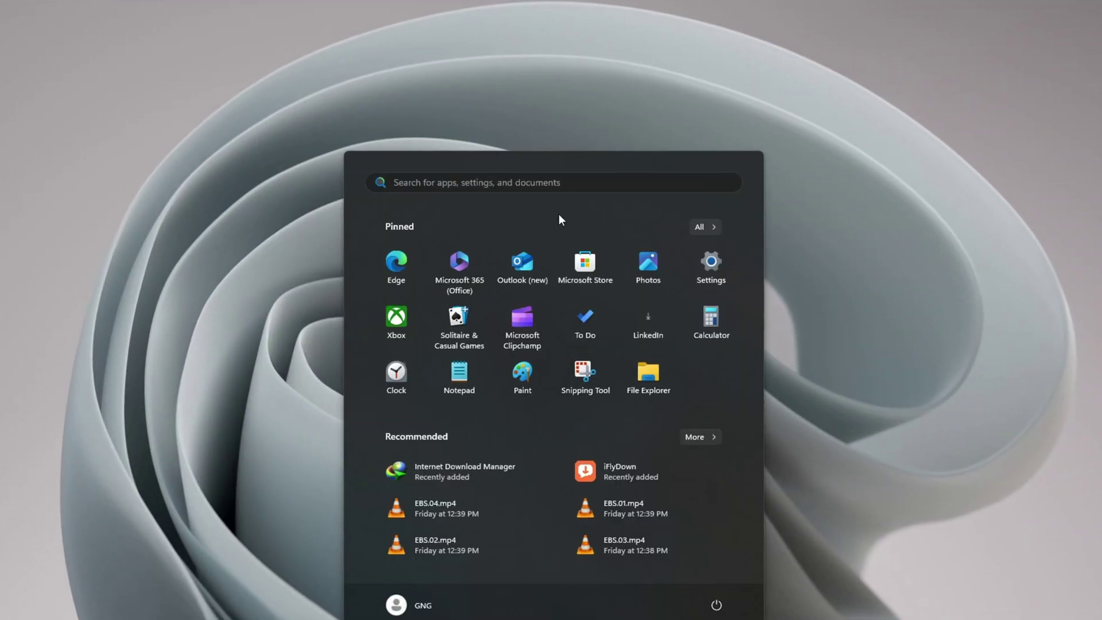
Set visual effects to best performance, keeping smooth screen font edges and thumbnails, with processor scheduling on Programs.
{"action": "type", "text": "adjust"}
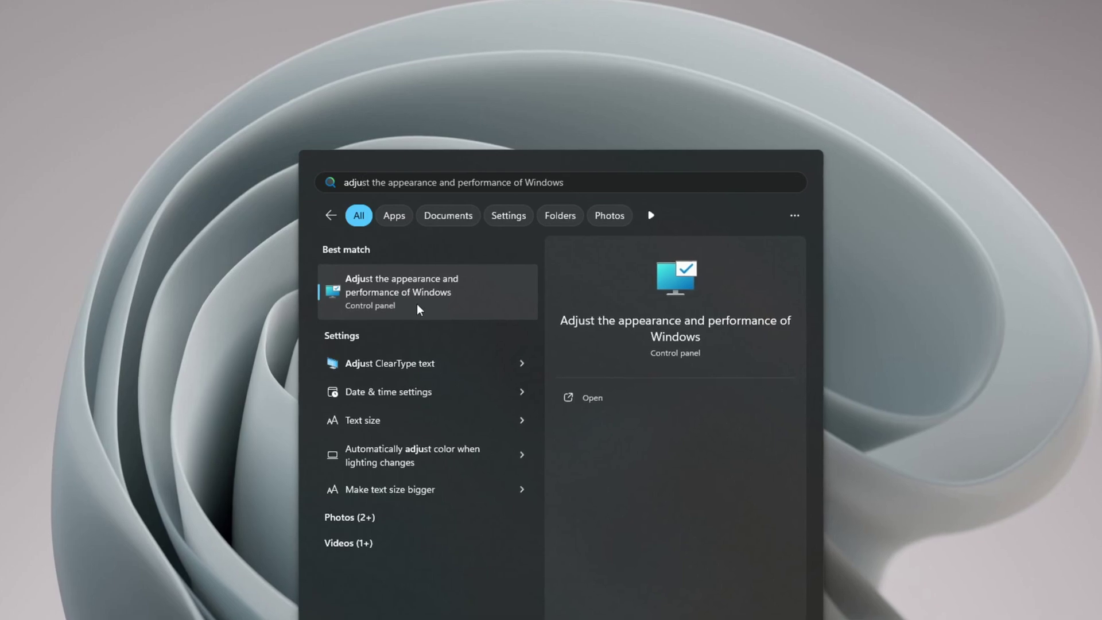
{"action": "left_click", "coordinate": [418, 305]}
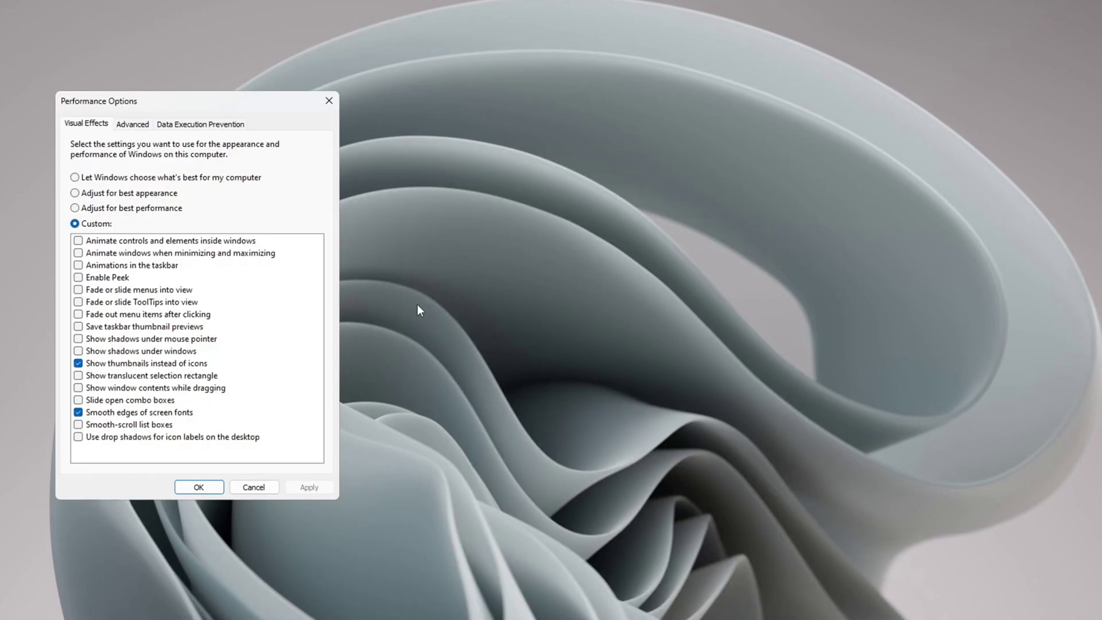
{"action": "left_click_drag", "start_coordinate": [491, 88], "coordinate": [492, 86]}
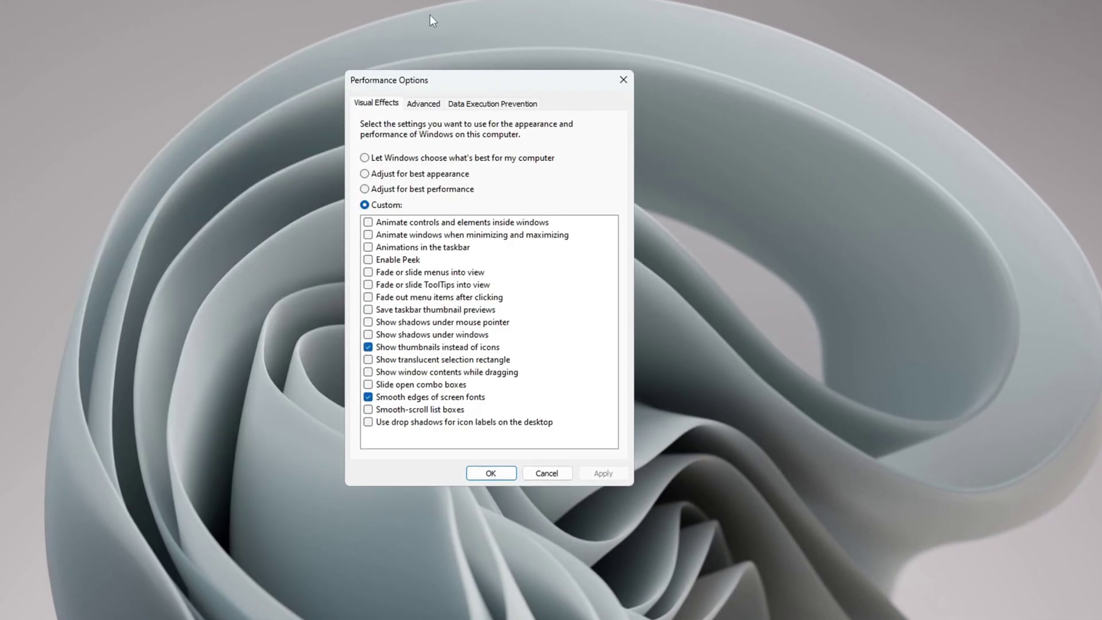
{"action": "left_click", "coordinate": [401, 190]}
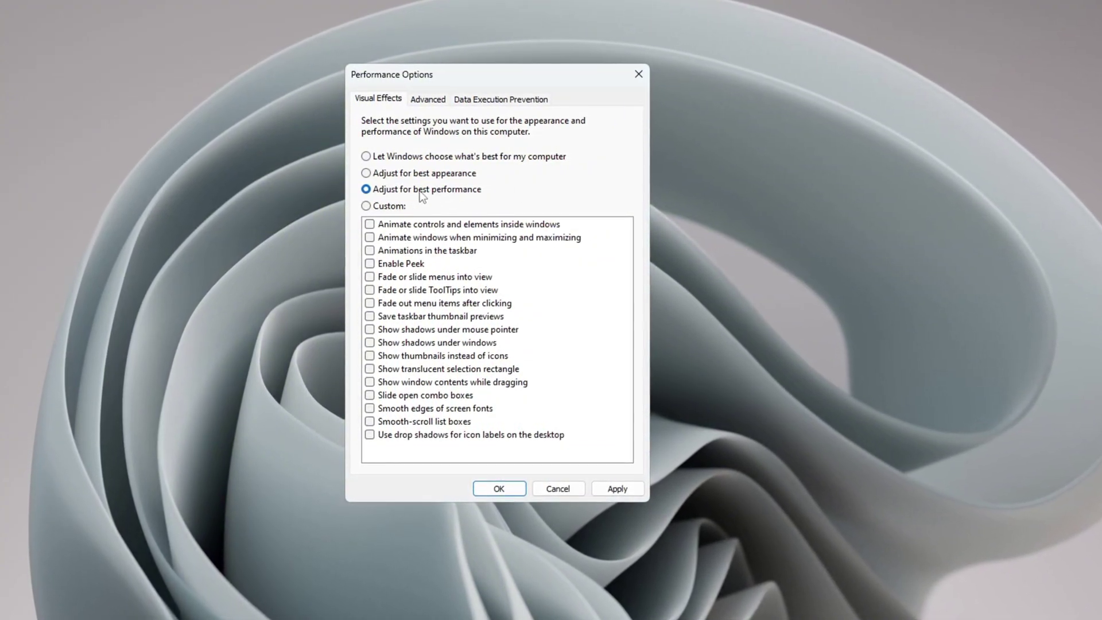
{"action": "left_click", "coordinate": [370, 412]}
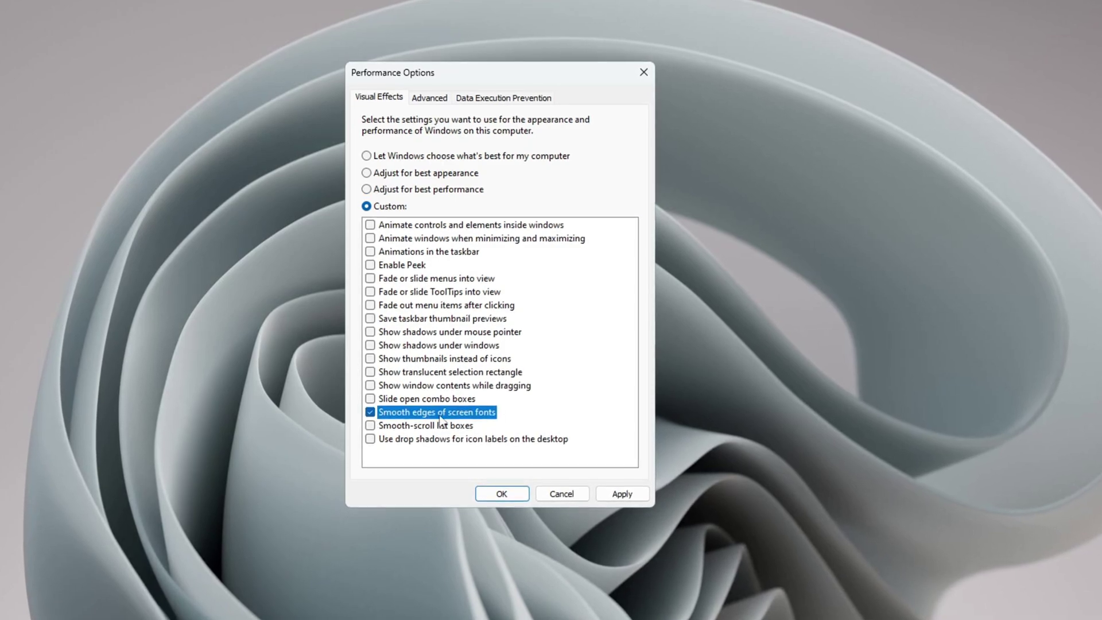
{"action": "left_click", "coordinate": [371, 361]}
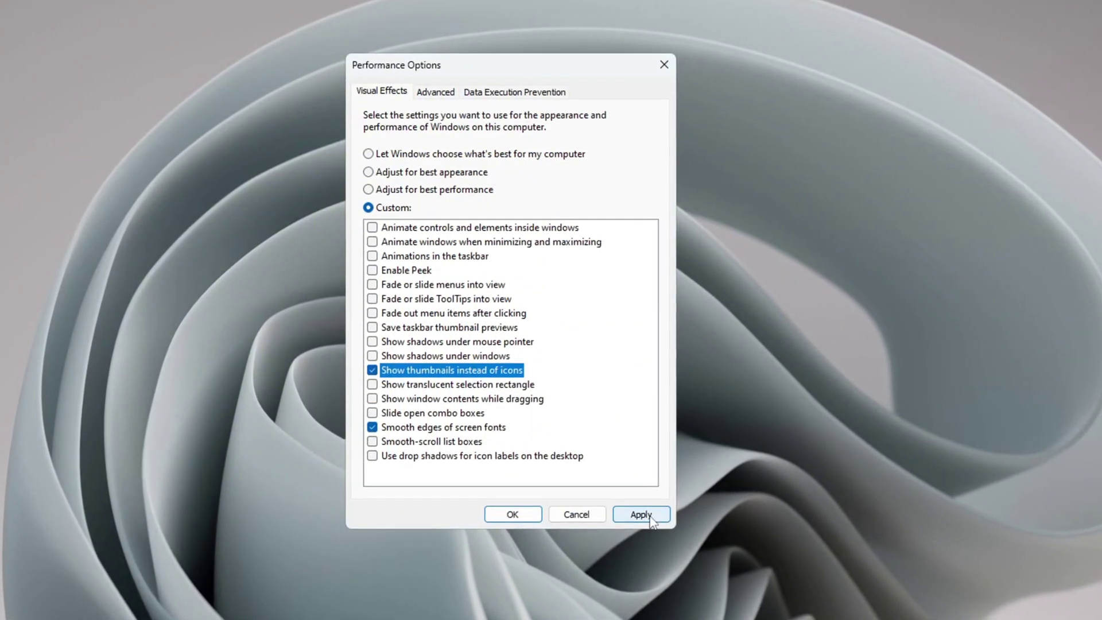
{"action": "left_click", "coordinate": [436, 91]}
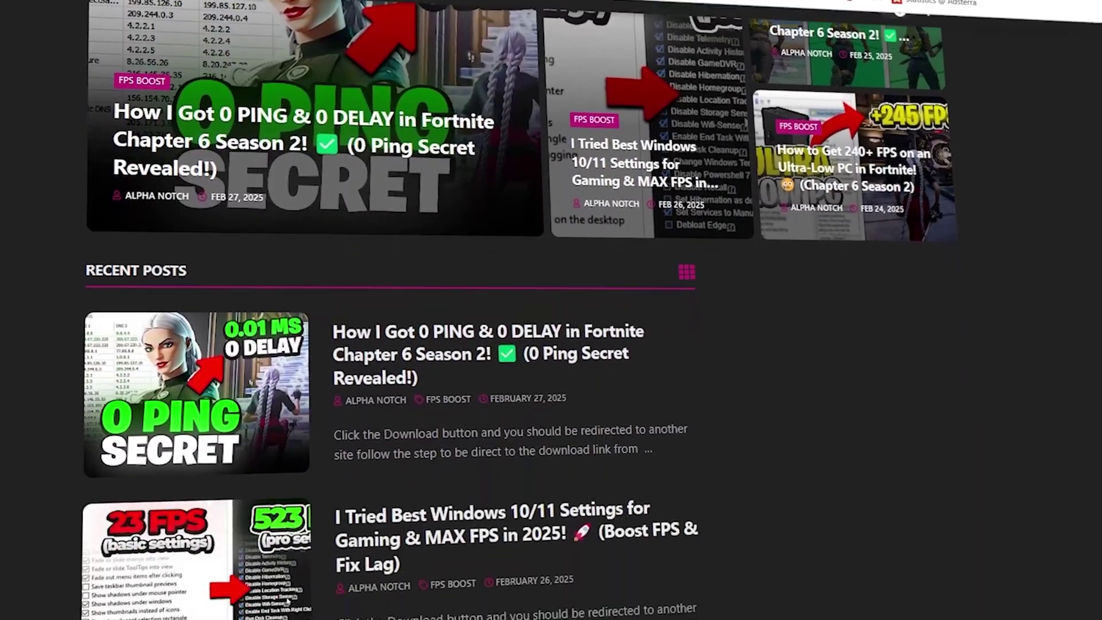
{"action": "scroll", "coordinate": [390, 310], "scroll_direction": "down", "scroll_amount": 7}
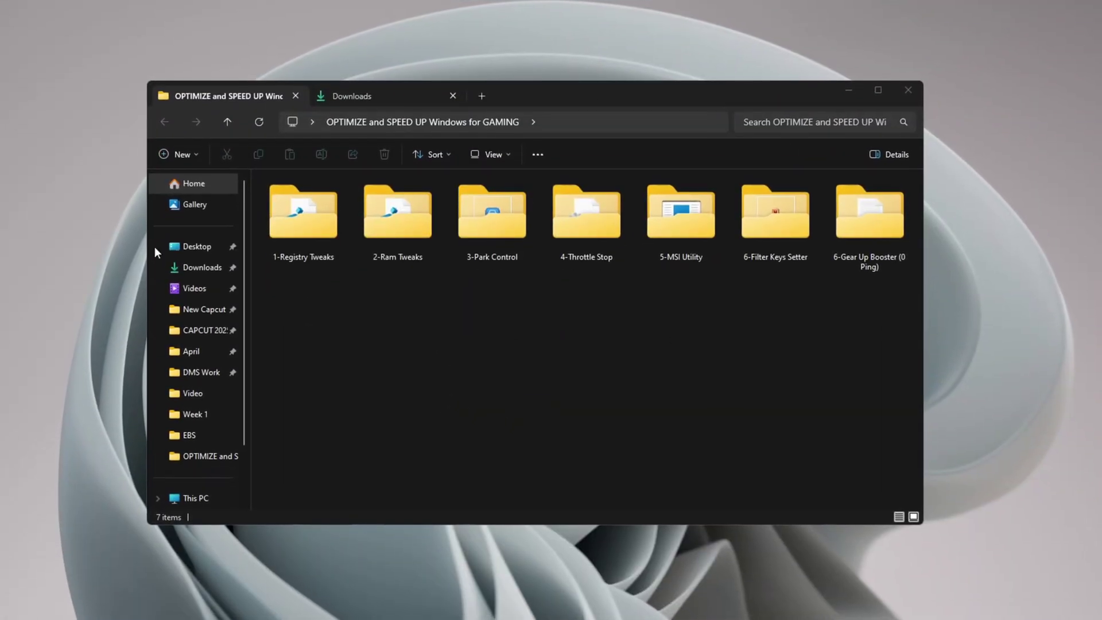
Open the 1-Registry Tweaks folder and box-select all 13 .reg tweak files.
{"action": "double_click", "coordinate": [305, 217]}
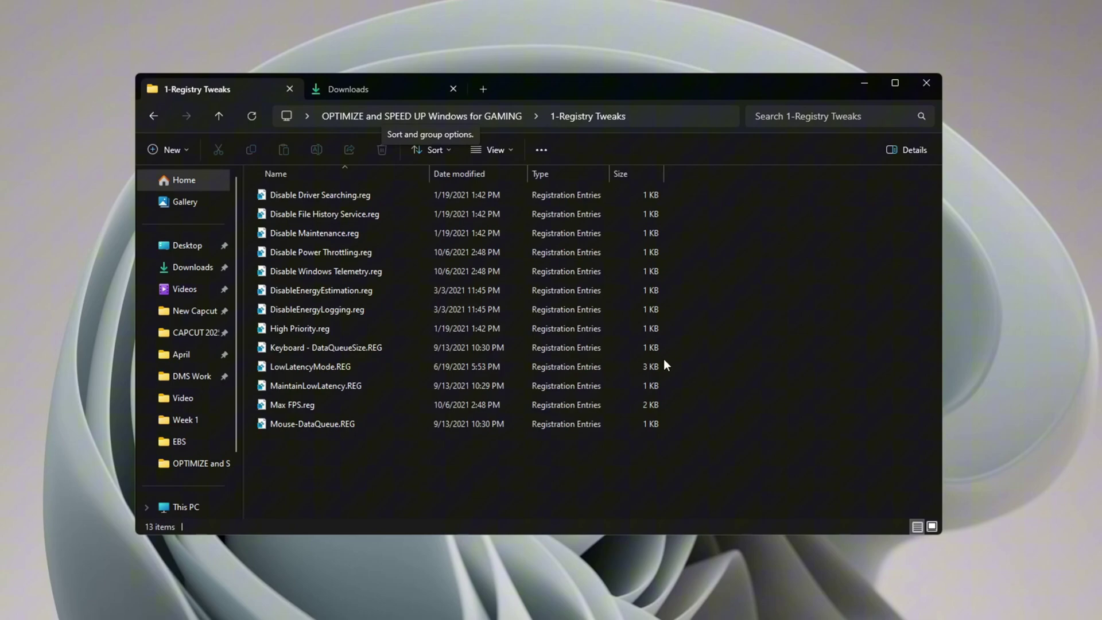
{"action": "left_click_drag", "start_coordinate": [369, 480], "coordinate": [404, 201]}
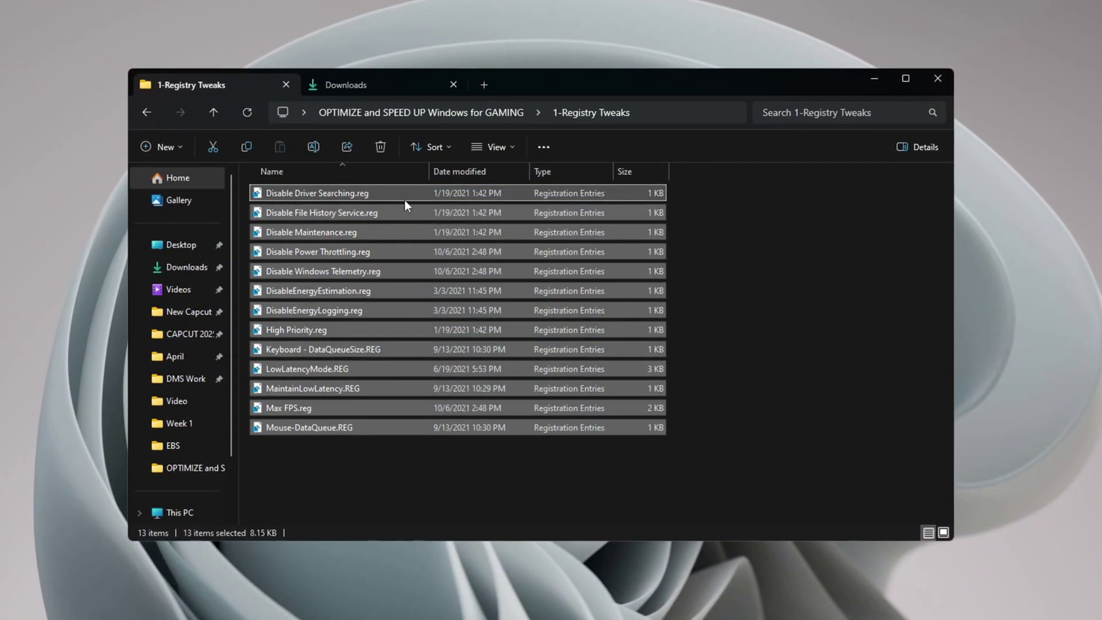
{"action": "left_click", "coordinate": [514, 496]}
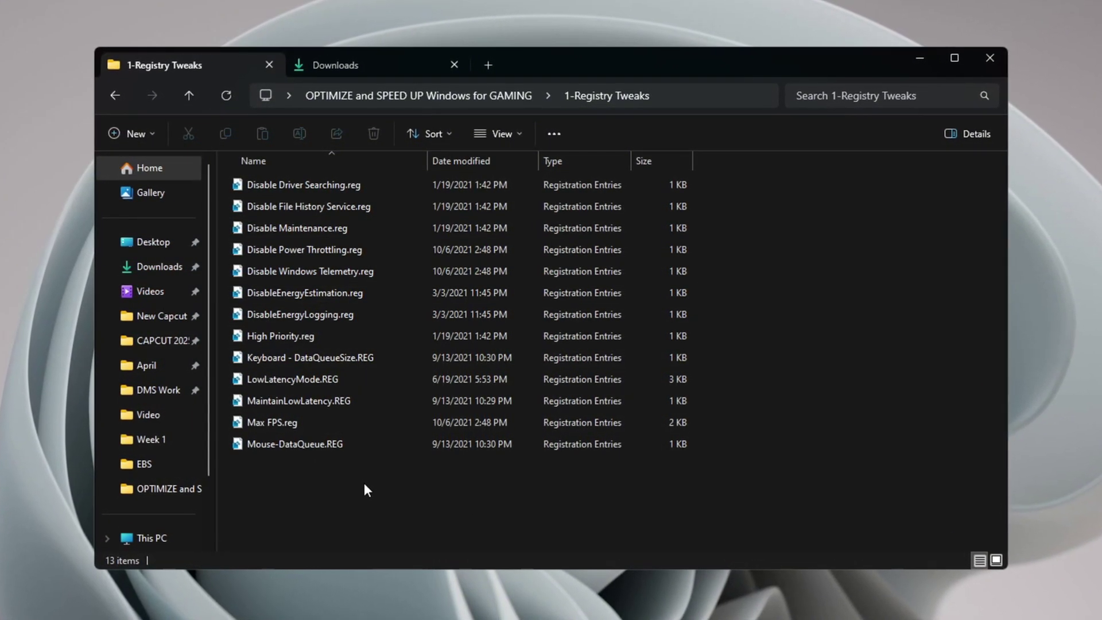
{"action": "left_click_drag", "start_coordinate": [319, 476], "coordinate": [517, 175]}
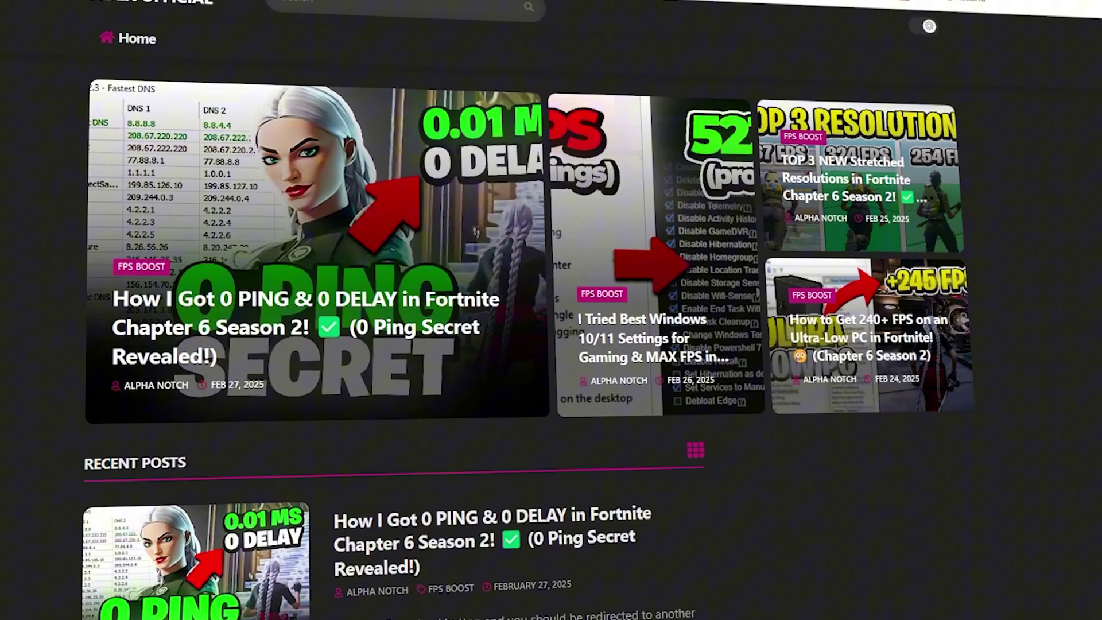
{"action": "scroll", "coordinate": [379, 310], "scroll_direction": "down", "scroll_amount": 8}
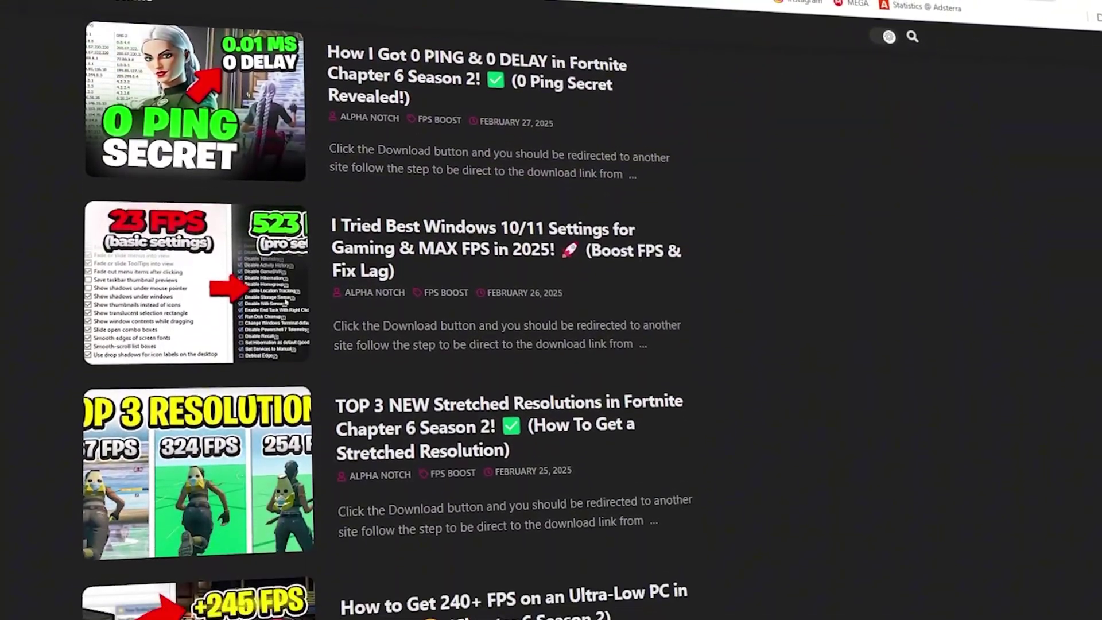
{"action": "scroll", "coordinate": [379, 310], "scroll_direction": "down", "scroll_amount": 6}
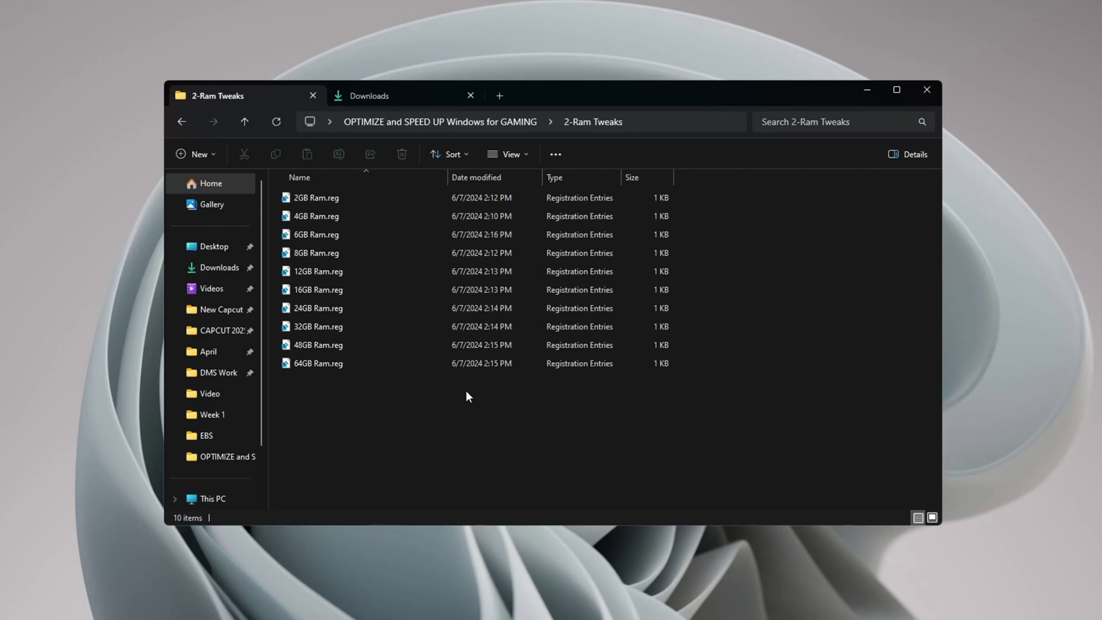
{"action": "left_click_drag", "start_coordinate": [460, 395], "coordinate": [592, 194]}
Clear the RAM file selection and select only 32GB Ram.reg in 2-Ram Tweaks.
{"action": "left_click", "coordinate": [454, 420]}
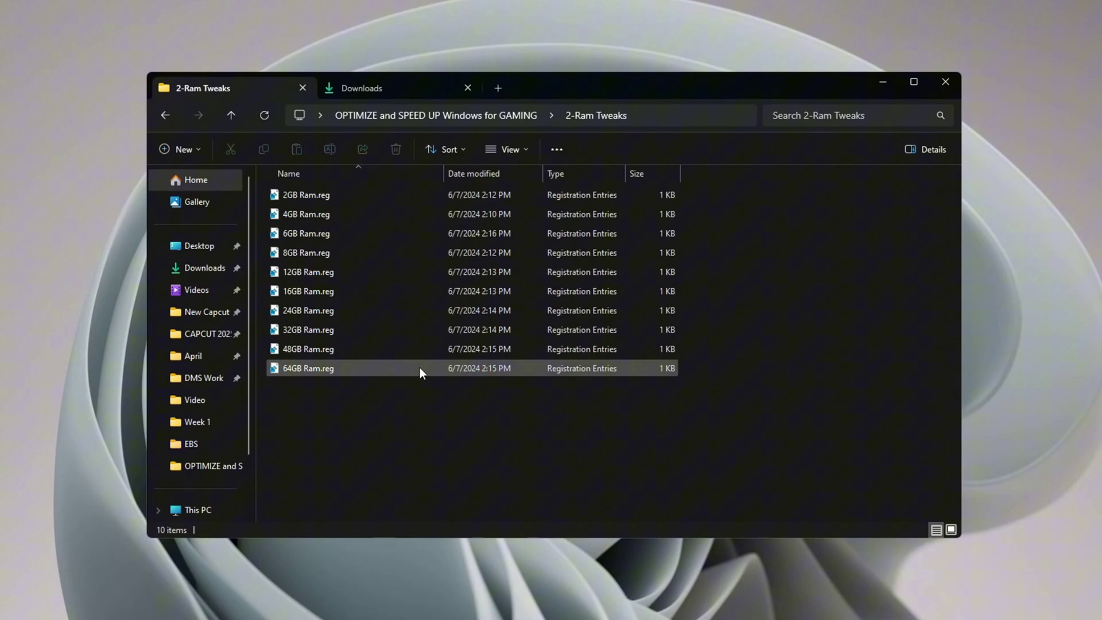
{"action": "left_click", "coordinate": [338, 330]}
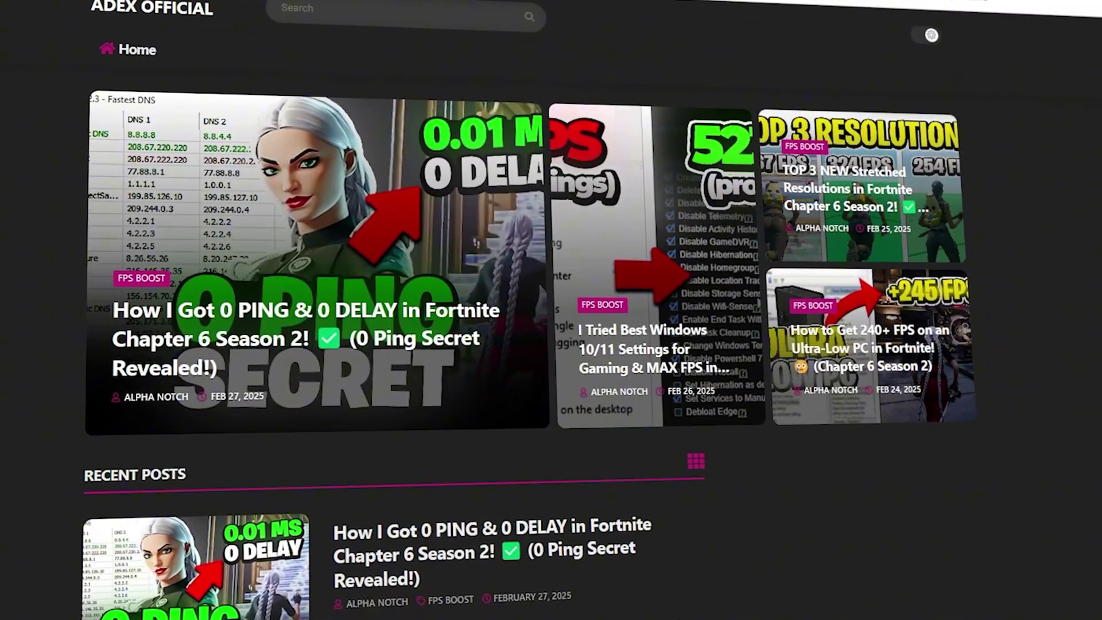
{"action": "scroll", "coordinate": [391, 310], "scroll_direction": "down", "scroll_amount": 5}
{"action": "scroll", "coordinate": [287, 462], "scroll_direction": "down", "scroll_amount": 7}
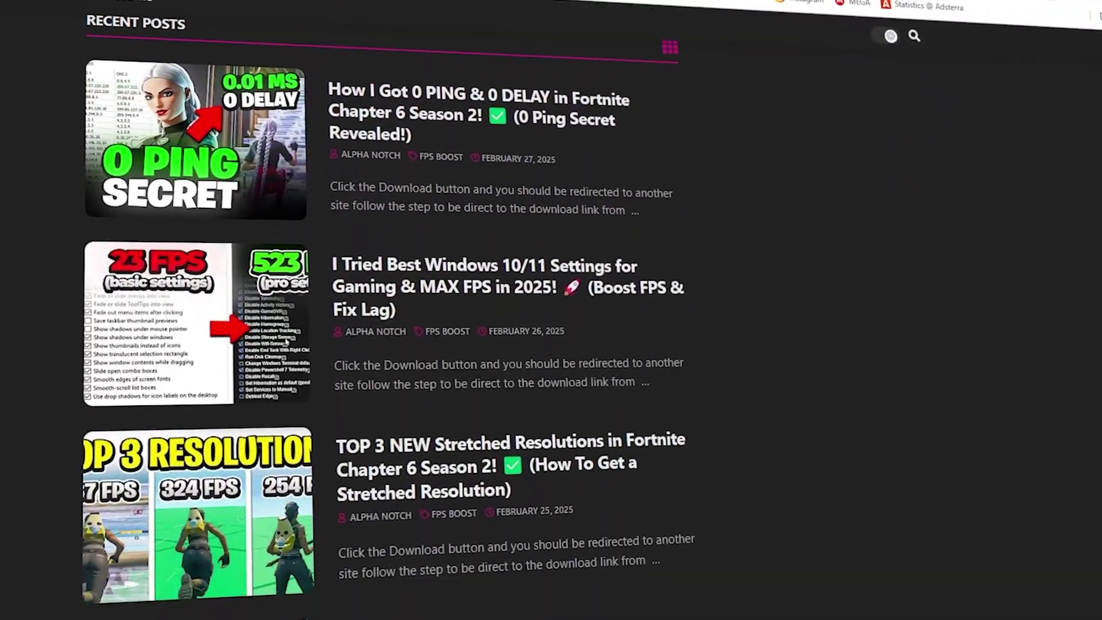
{"action": "scroll", "coordinate": [391, 322], "scroll_direction": "down", "scroll_amount": 2}
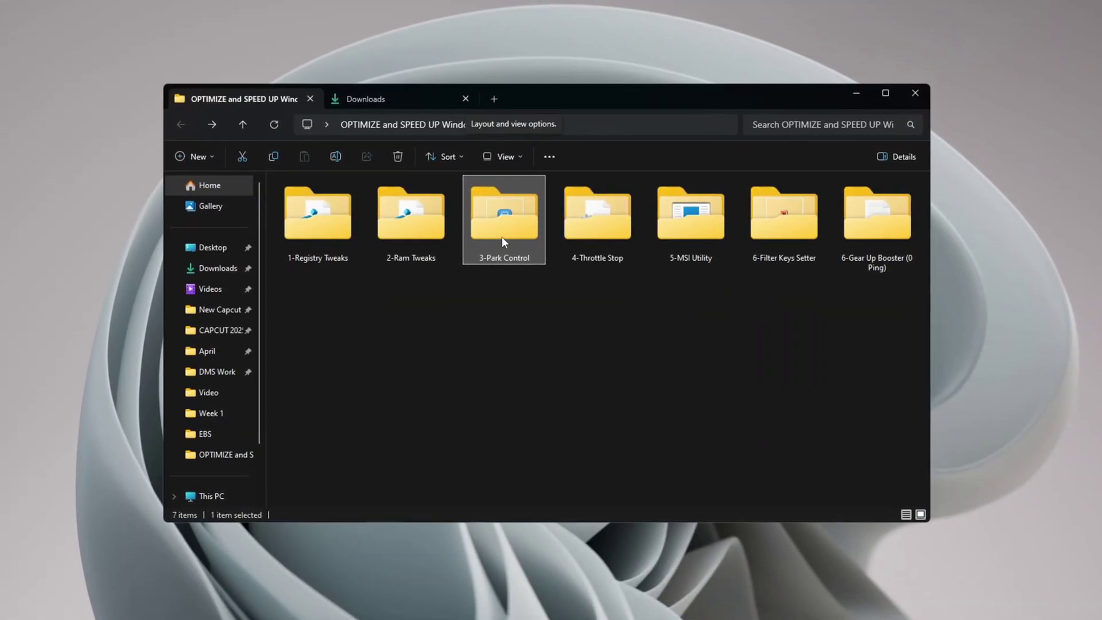
Open the 3-Park Control folder and launch ParkControl by searching 'park' in Start.
{"action": "double_click", "coordinate": [502, 236]}
{"action": "left_click", "coordinate": [334, 198]}
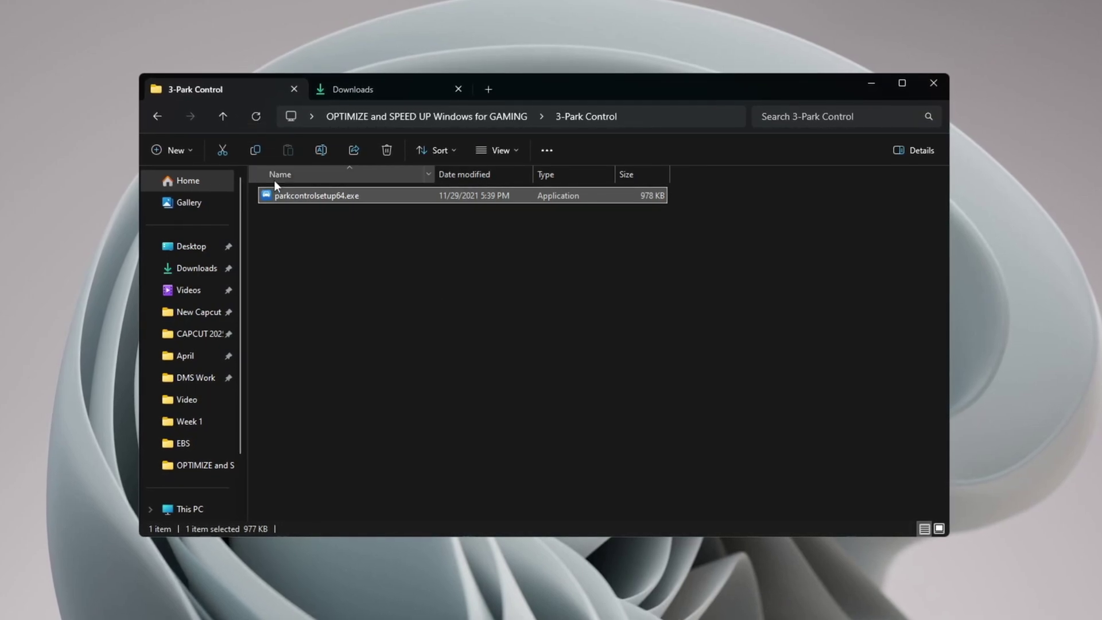
{"action": "key", "text": "super"}
{"action": "type", "text": "park"}
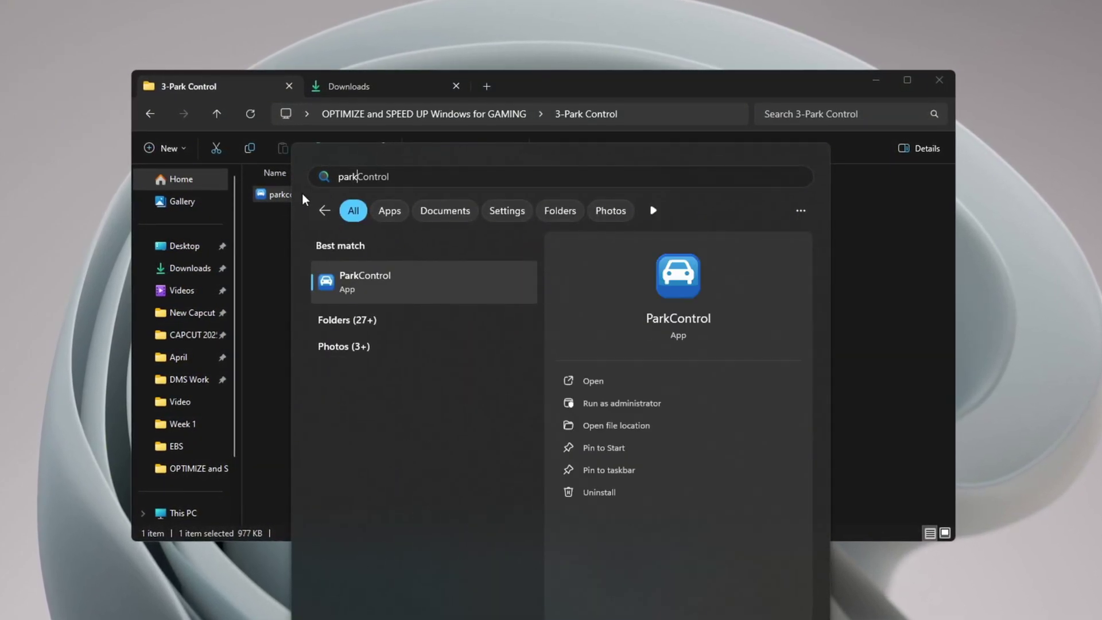
{"action": "key", "text": "Return"}
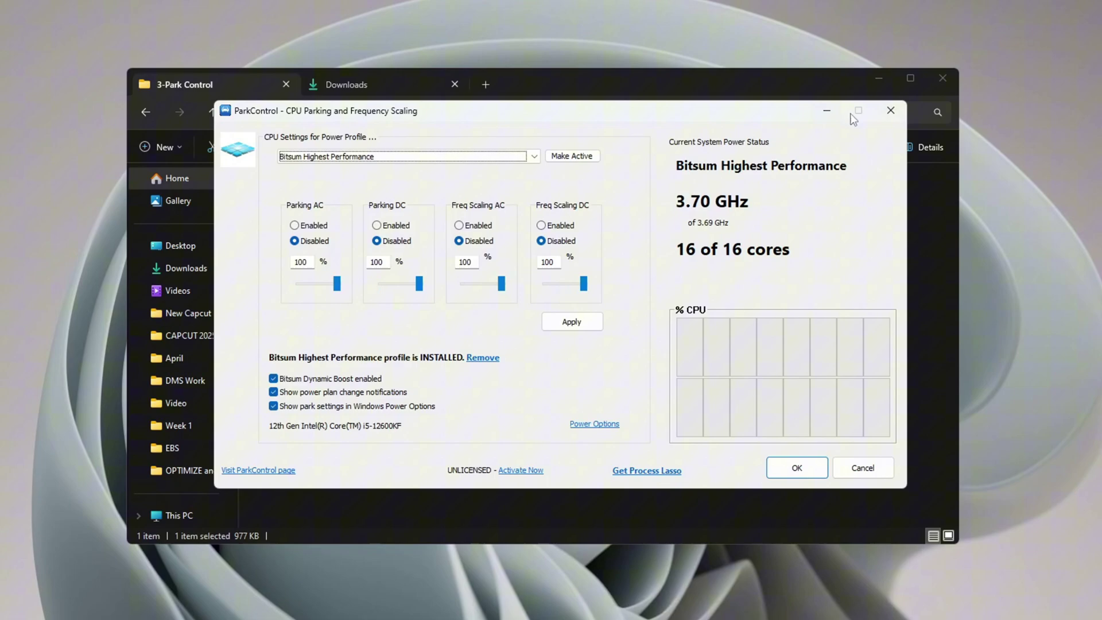
Apply Bitsum Highest Performance in ParkControl with Bitsum Dynamic Boost enabled.
{"action": "left_click", "coordinate": [876, 80]}
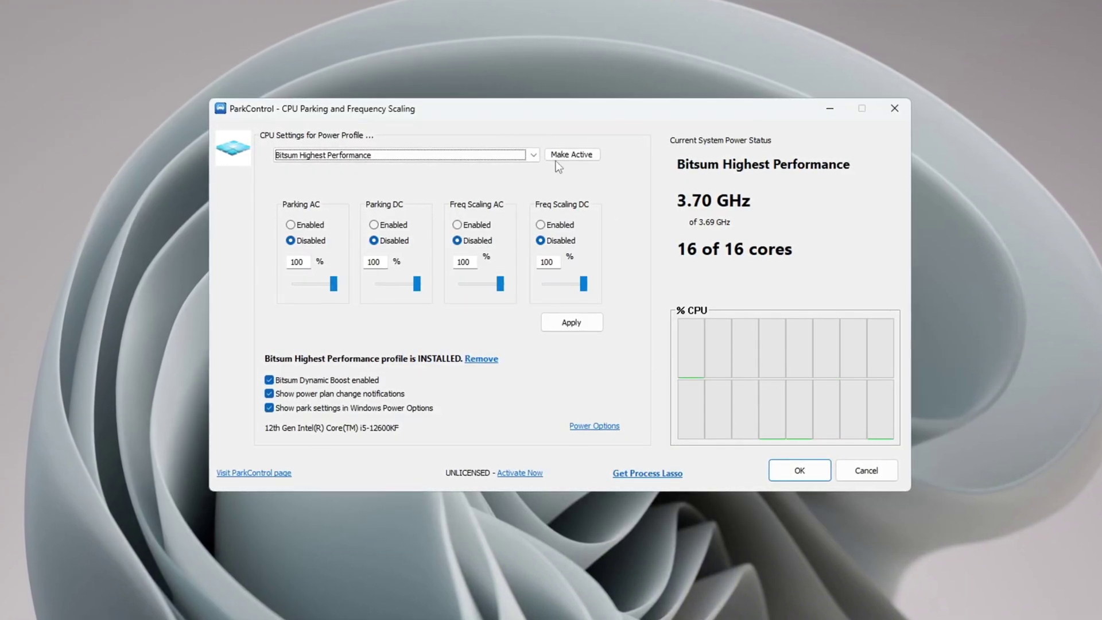
{"action": "left_click", "coordinate": [404, 157]}
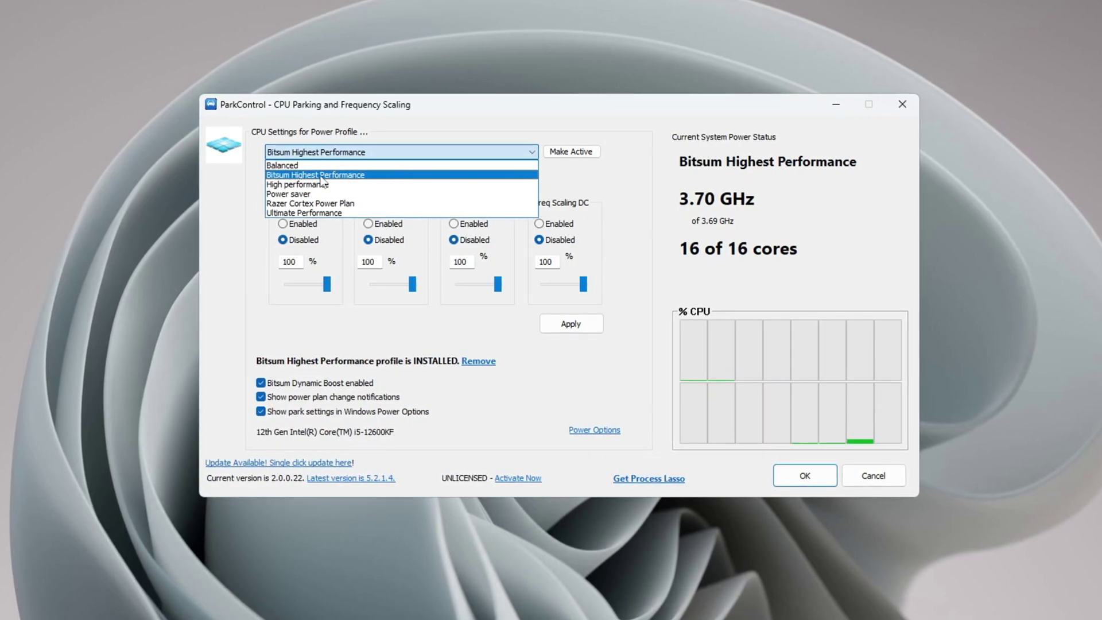
{"action": "left_click", "coordinate": [320, 176]}
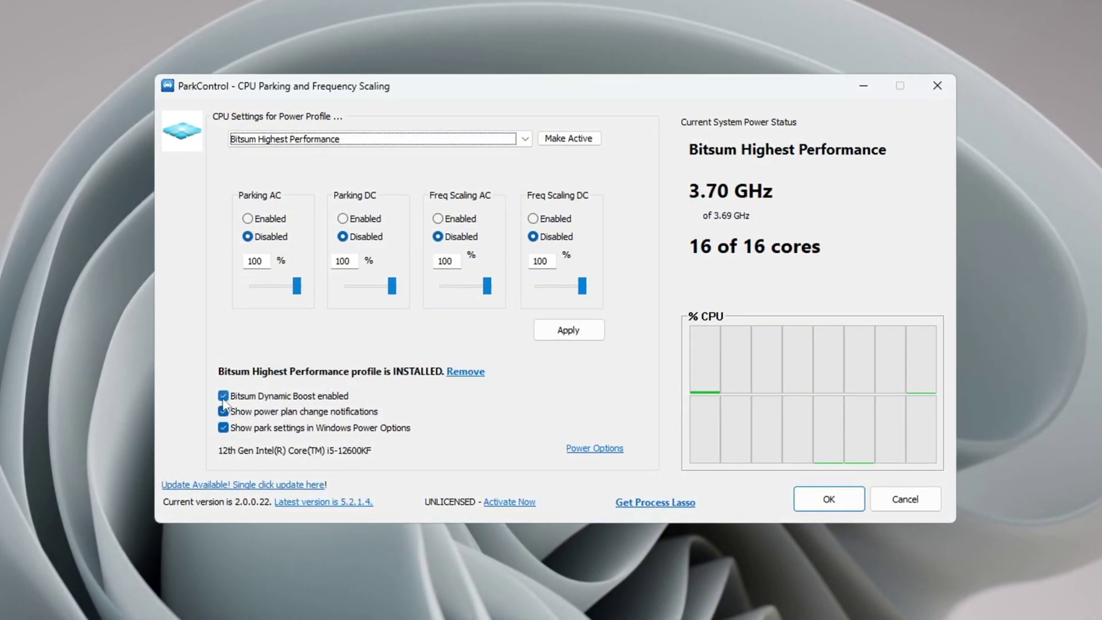
{"action": "left_click", "coordinate": [222, 397]}
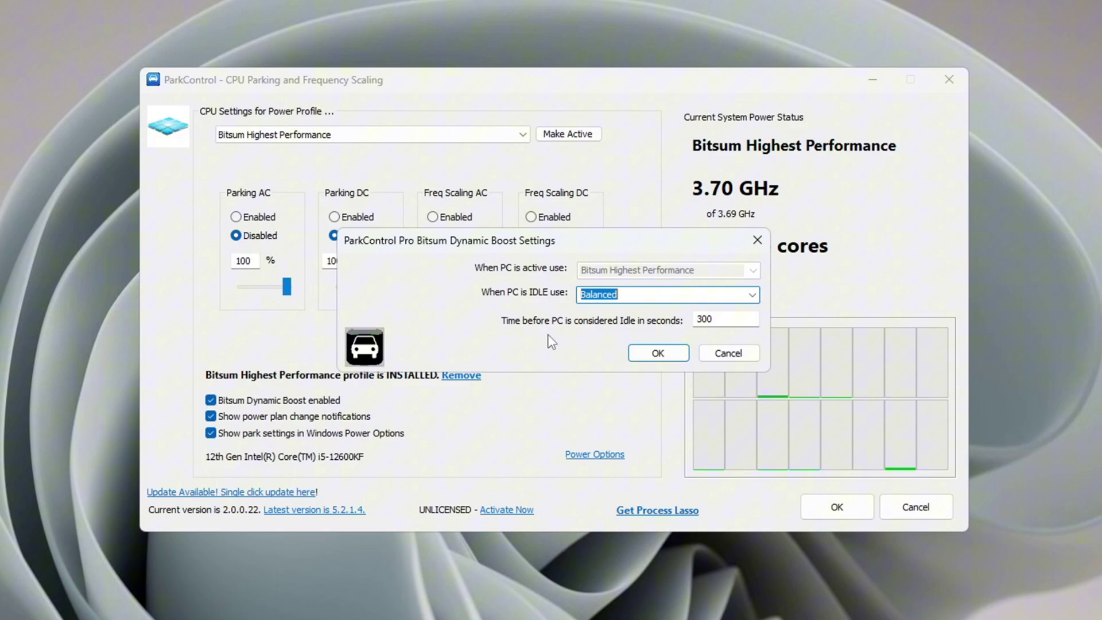
{"action": "left_click", "coordinate": [654, 359]}
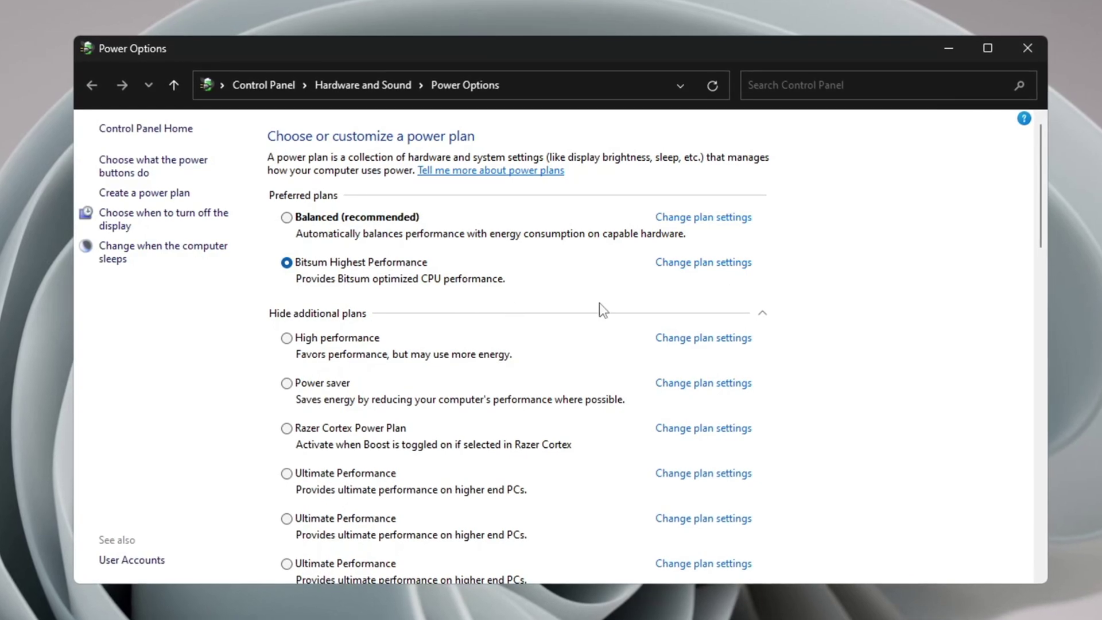
{"action": "left_click", "coordinate": [1028, 49]}
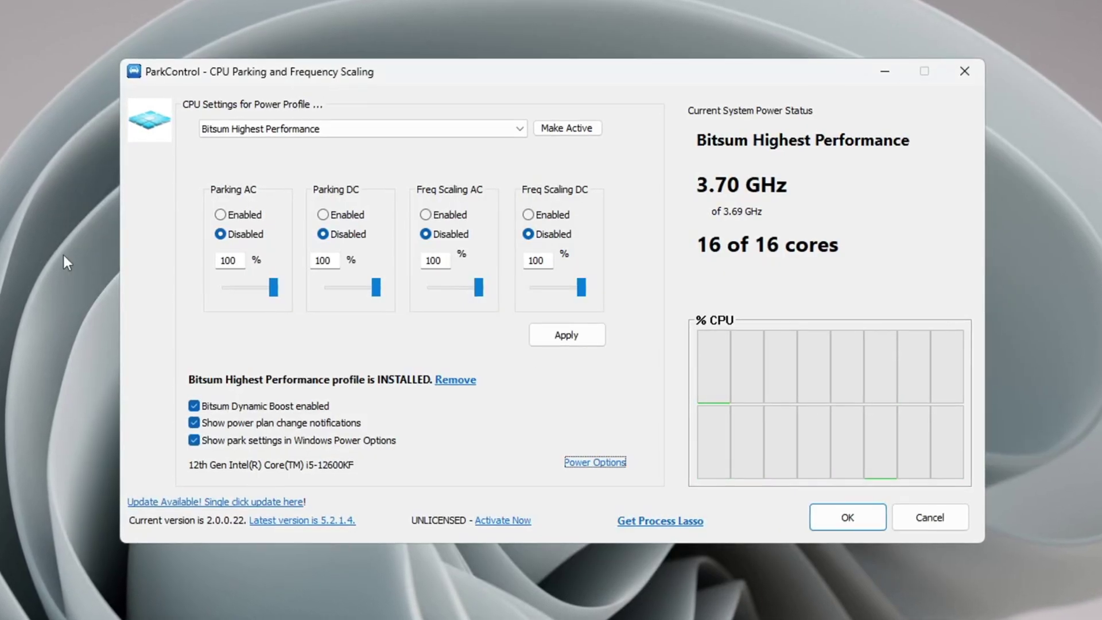
{"action": "left_click", "coordinate": [567, 341]}
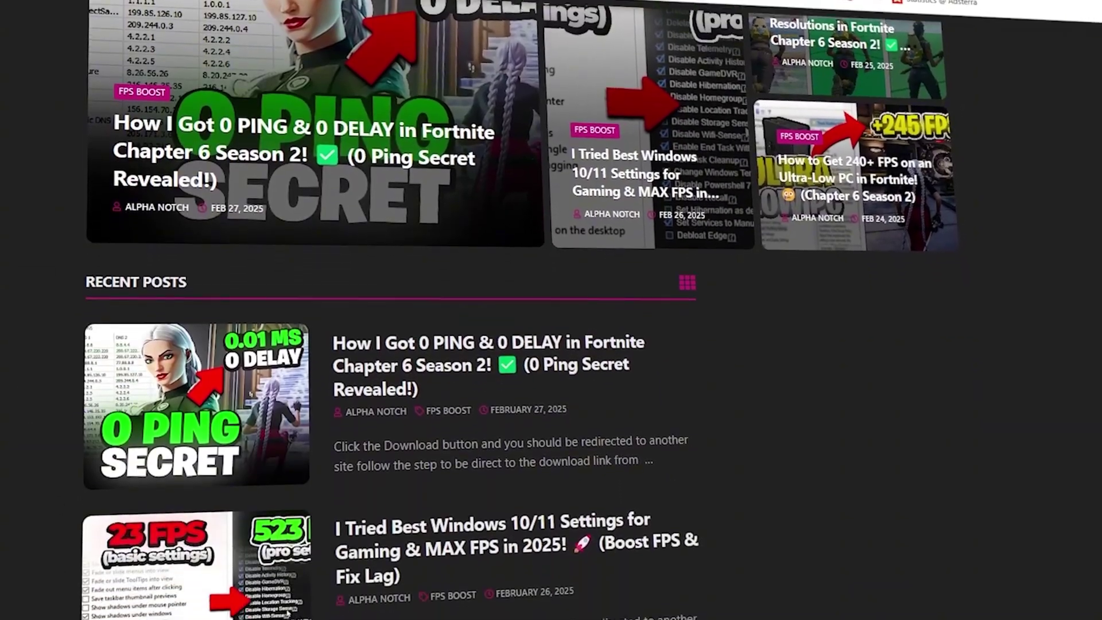
Launch ThrottleStop.exe from the 4-Throttle Stop folder.
{"action": "scroll", "coordinate": [402, 344], "scroll_direction": "down", "scroll_amount": 8}
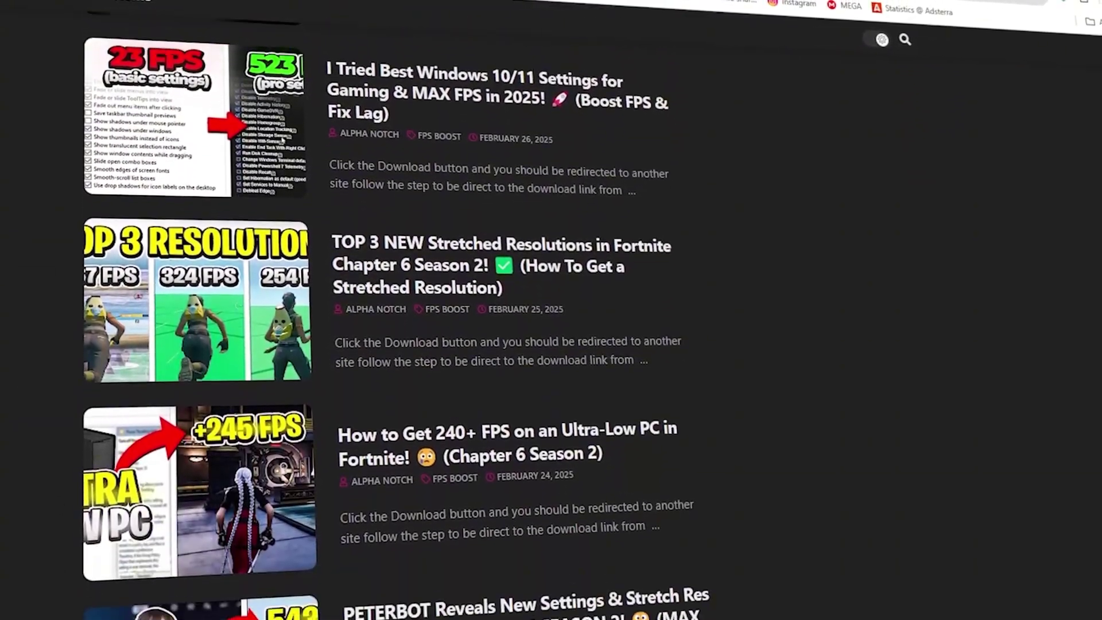
{"action": "scroll", "coordinate": [401, 344], "scroll_direction": "down", "scroll_amount": 5}
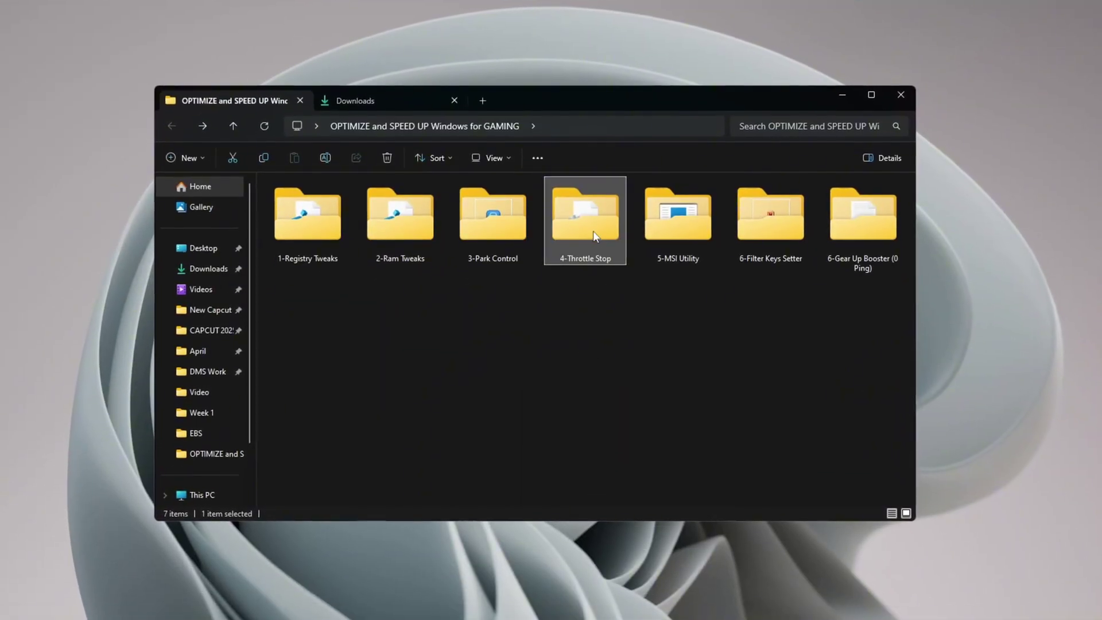
{"action": "double_click", "coordinate": [591, 227]}
{"action": "left_click", "coordinate": [319, 237]}
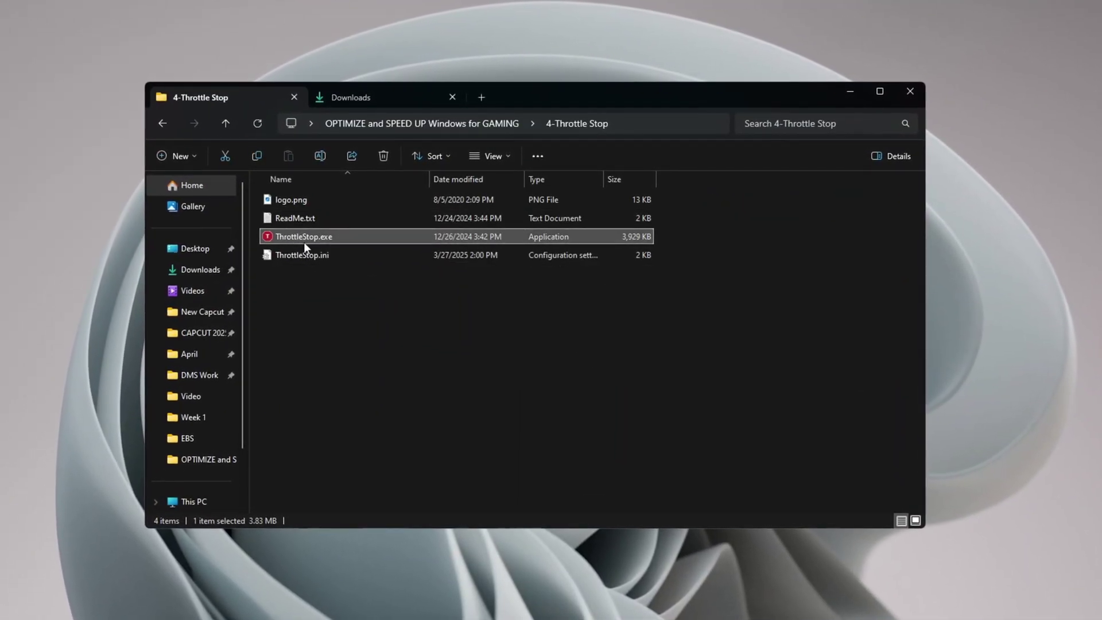
{"action": "double_click", "coordinate": [362, 244]}
{"action": "left_click", "coordinate": [855, 89]}
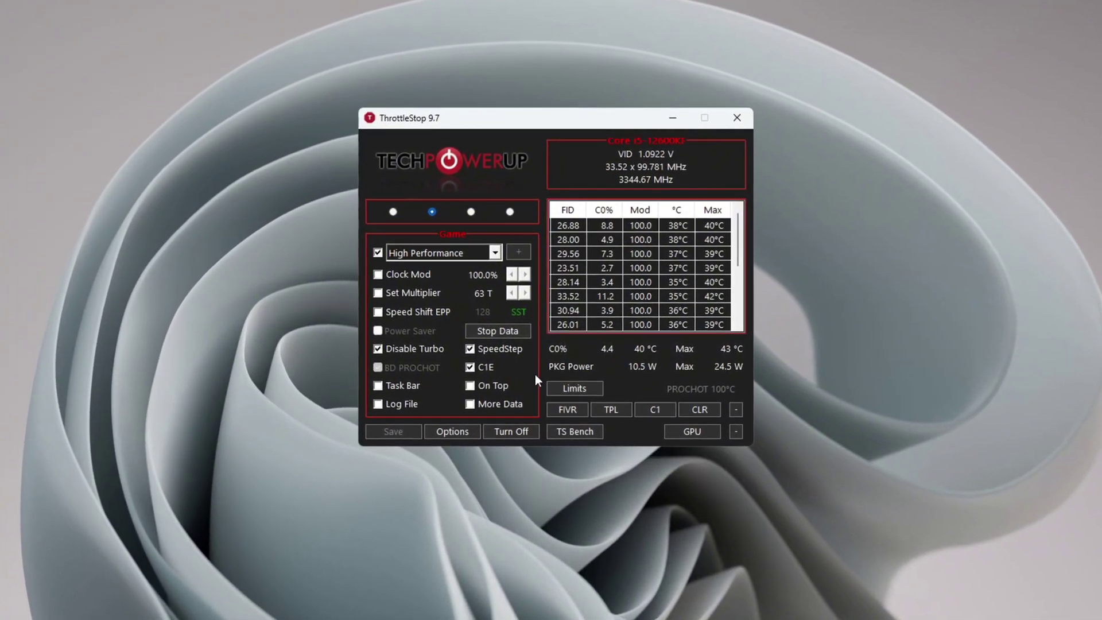
Select ThrottleStop's Game profile, keep the High Performance power plan, and save it.
{"action": "left_click", "coordinate": [392, 211]}
{"action": "left_click", "coordinate": [431, 211]}
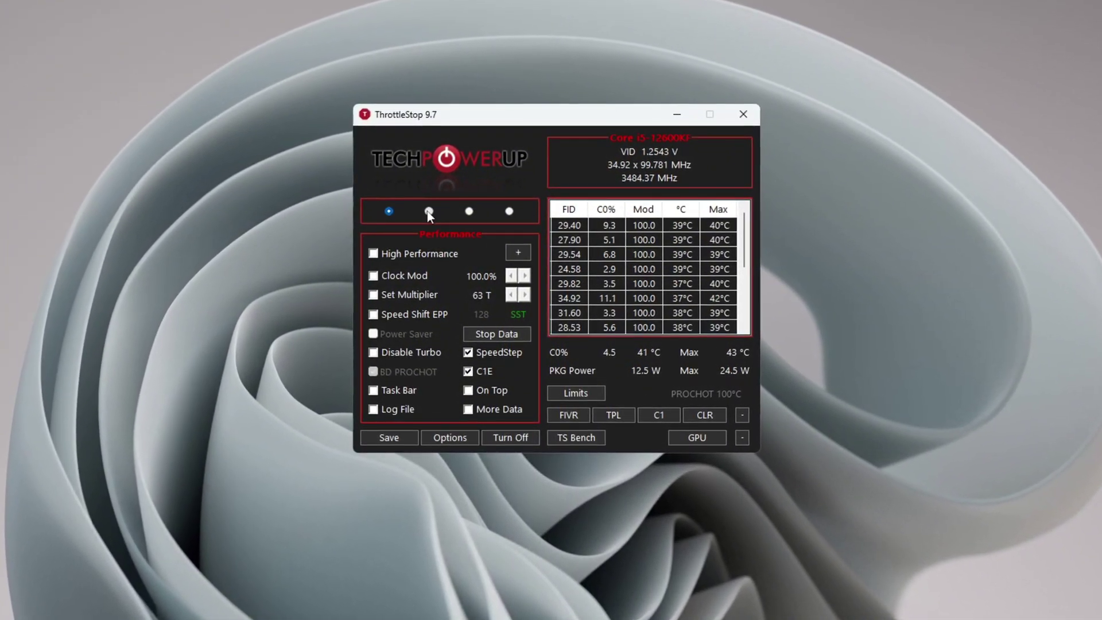
{"action": "left_click", "coordinate": [509, 210]}
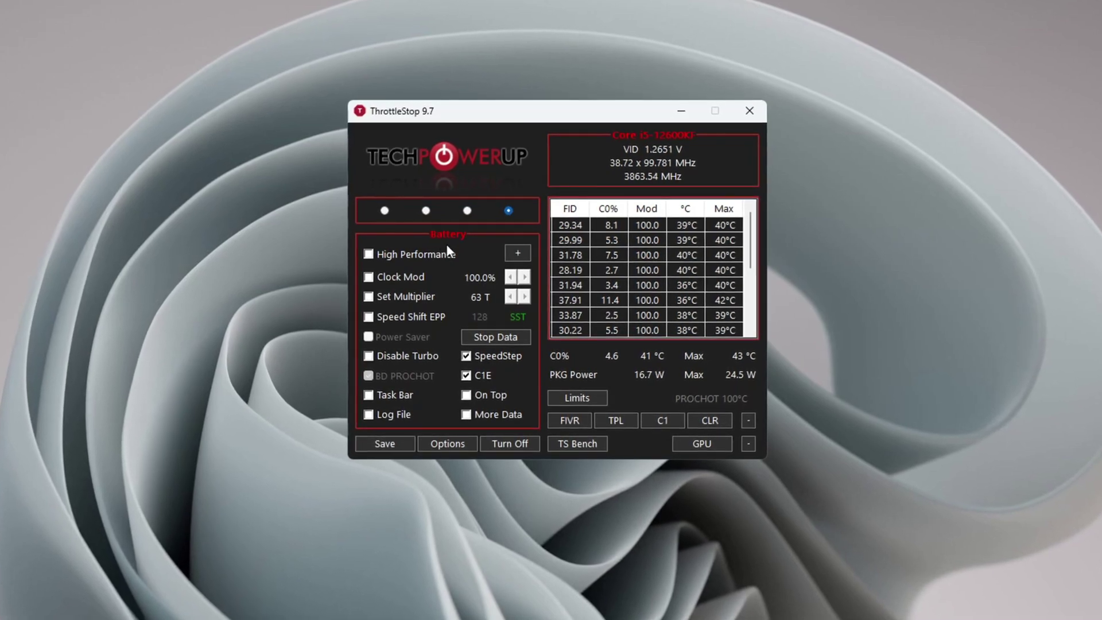
{"action": "left_click", "coordinate": [425, 210]}
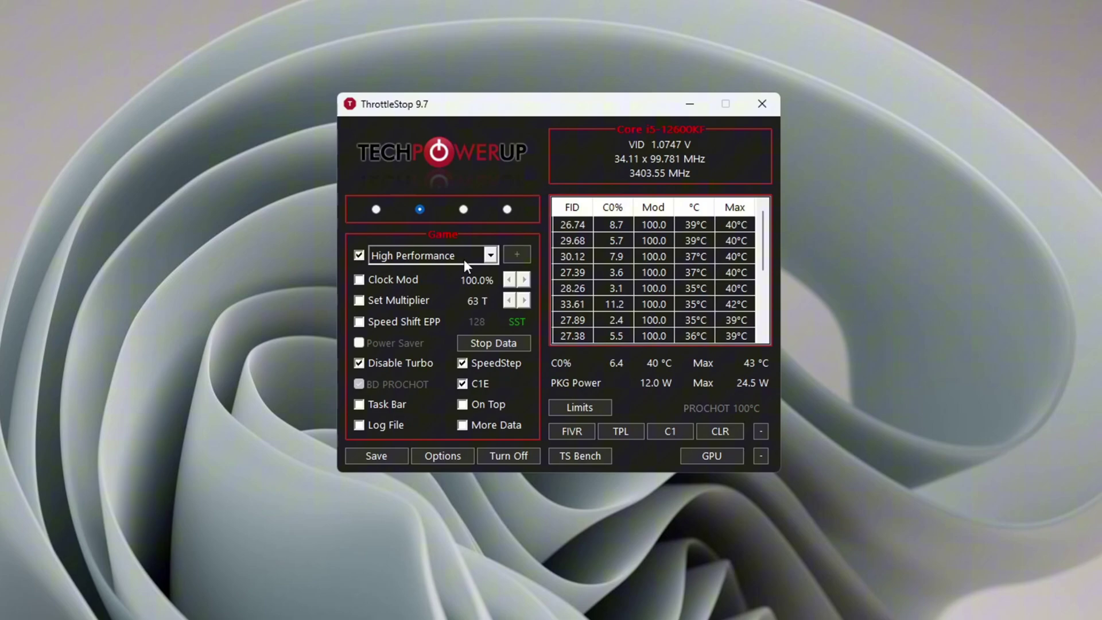
{"action": "left_click", "coordinate": [490, 256]}
{"action": "left_click", "coordinate": [392, 271]}
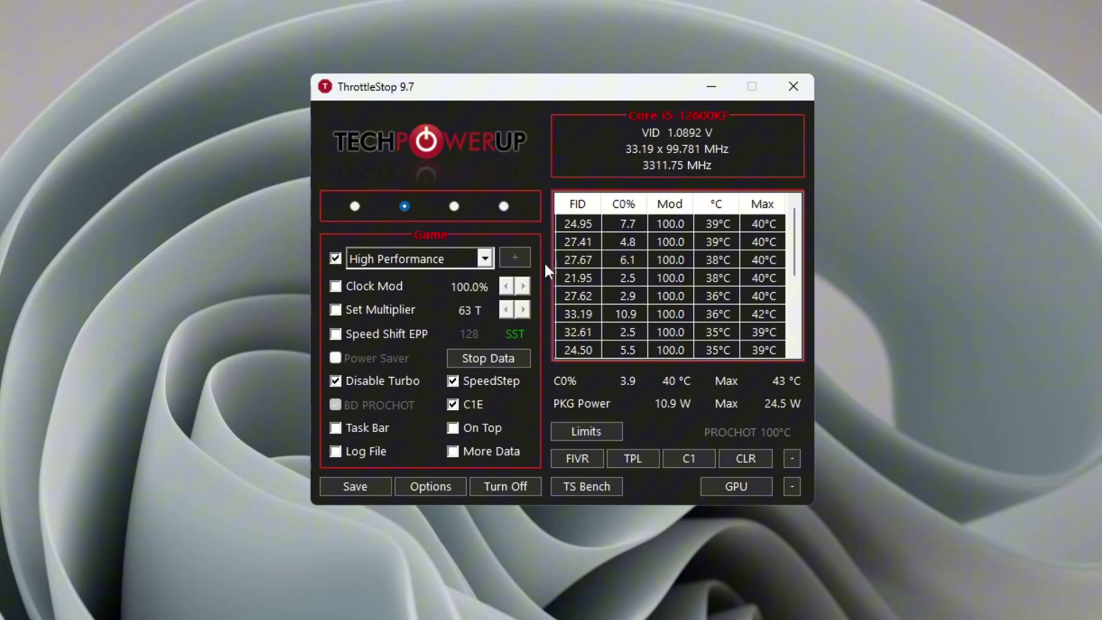
{"action": "left_click", "coordinate": [361, 489]}
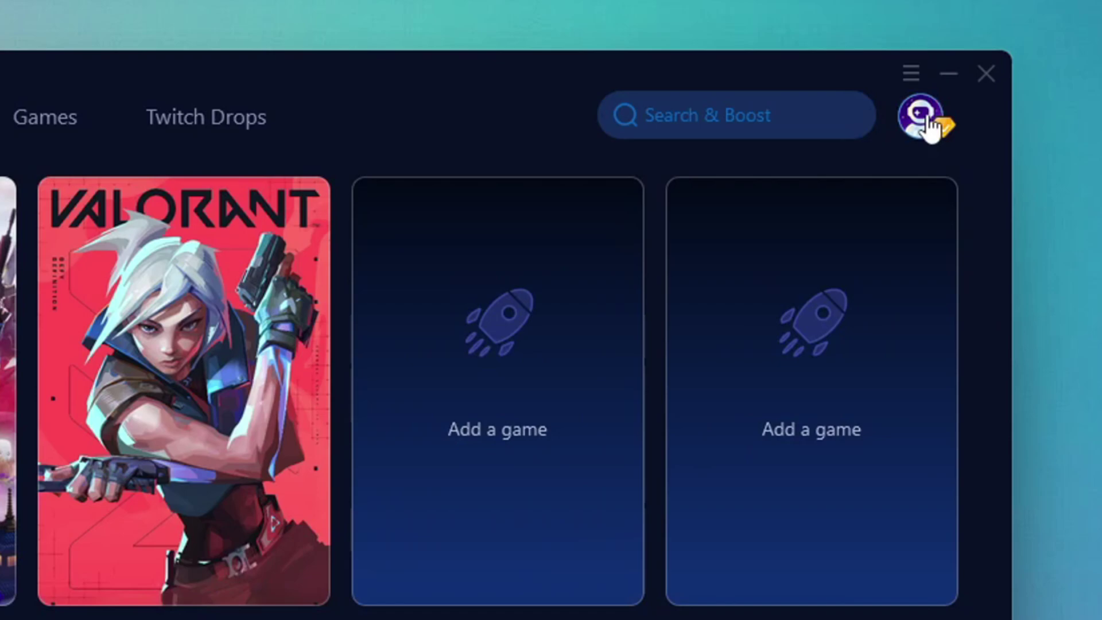
Check the account profile, browse the Games catalogue, and return to Home showing Fortnite and Valorant.
{"action": "left_click", "coordinate": [931, 127]}
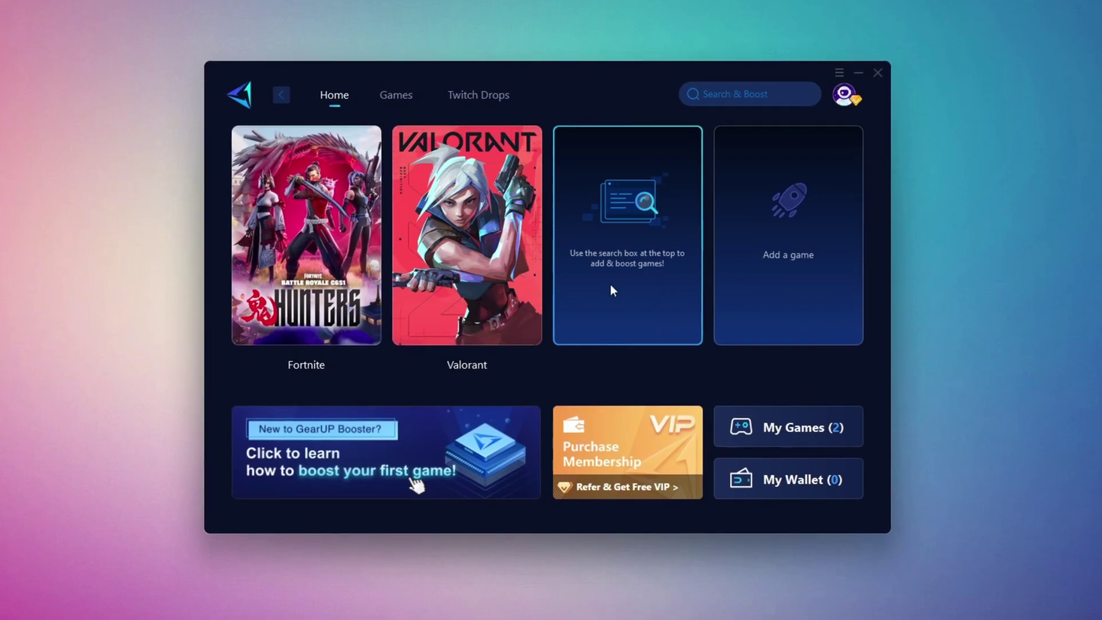
{"action": "left_click", "coordinate": [405, 97]}
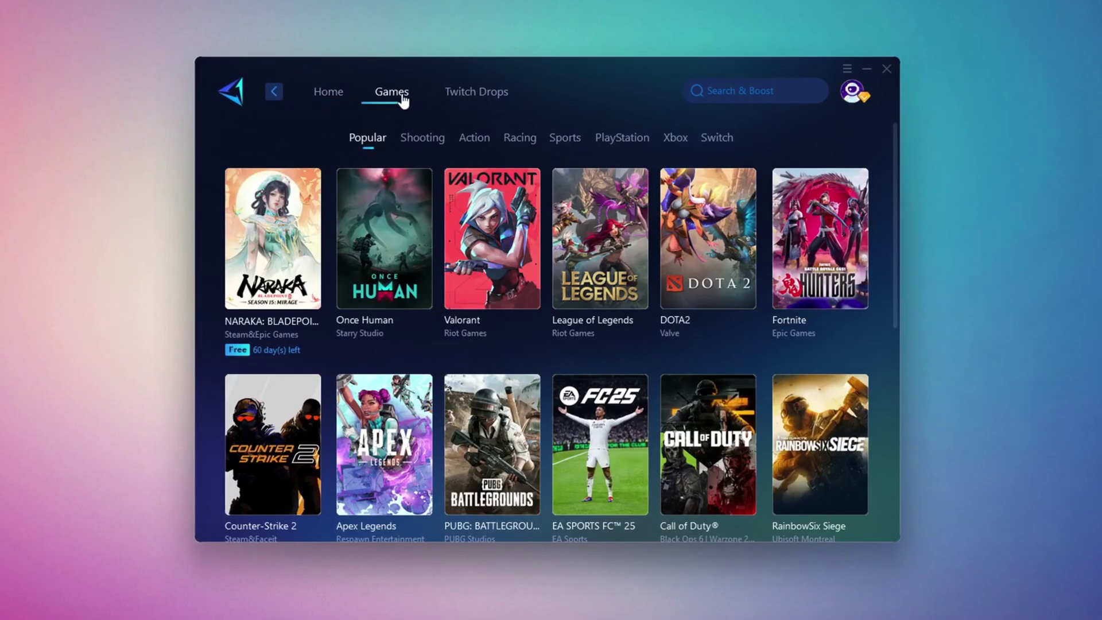
{"action": "scroll", "coordinate": [689, 347], "scroll_direction": "down", "scroll_amount": 5}
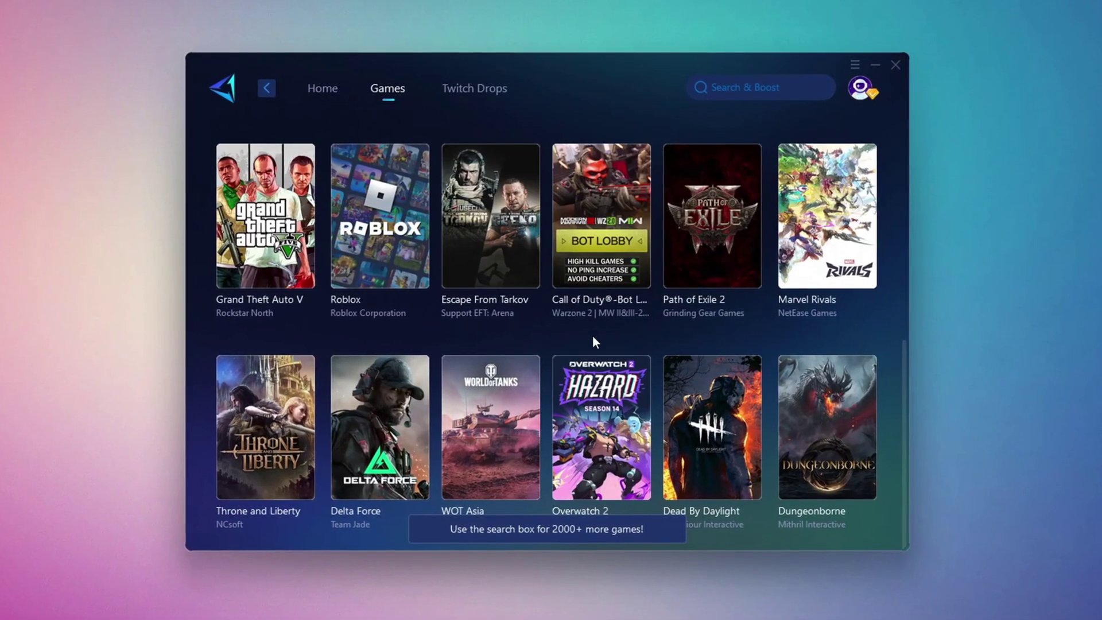
{"action": "mouse_move", "coordinate": [501, 280]}
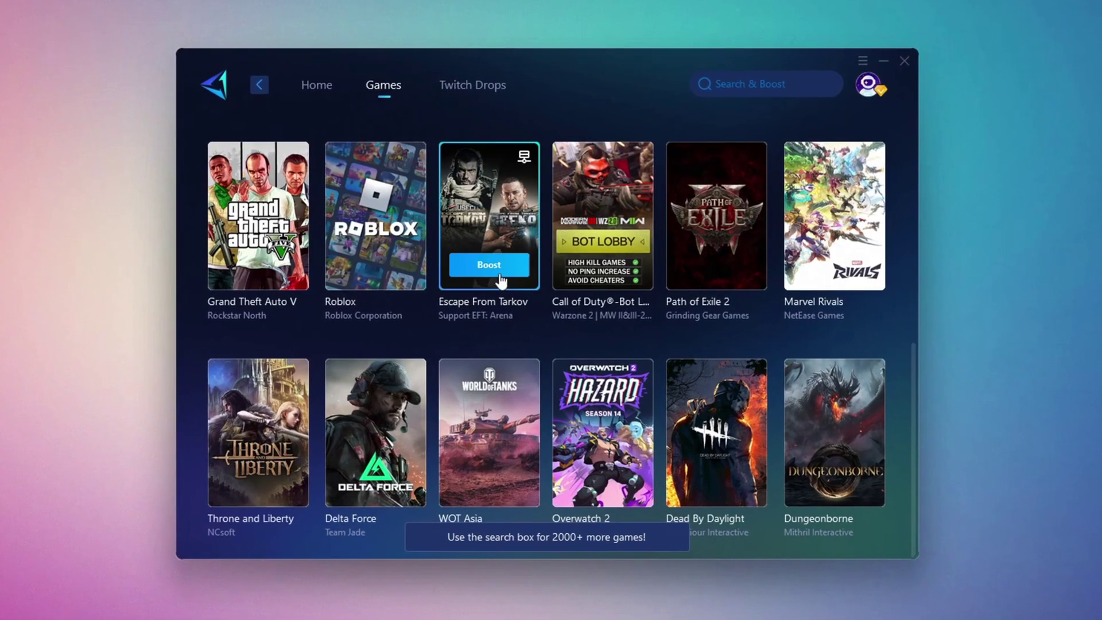
{"action": "left_click", "coordinate": [317, 86]}
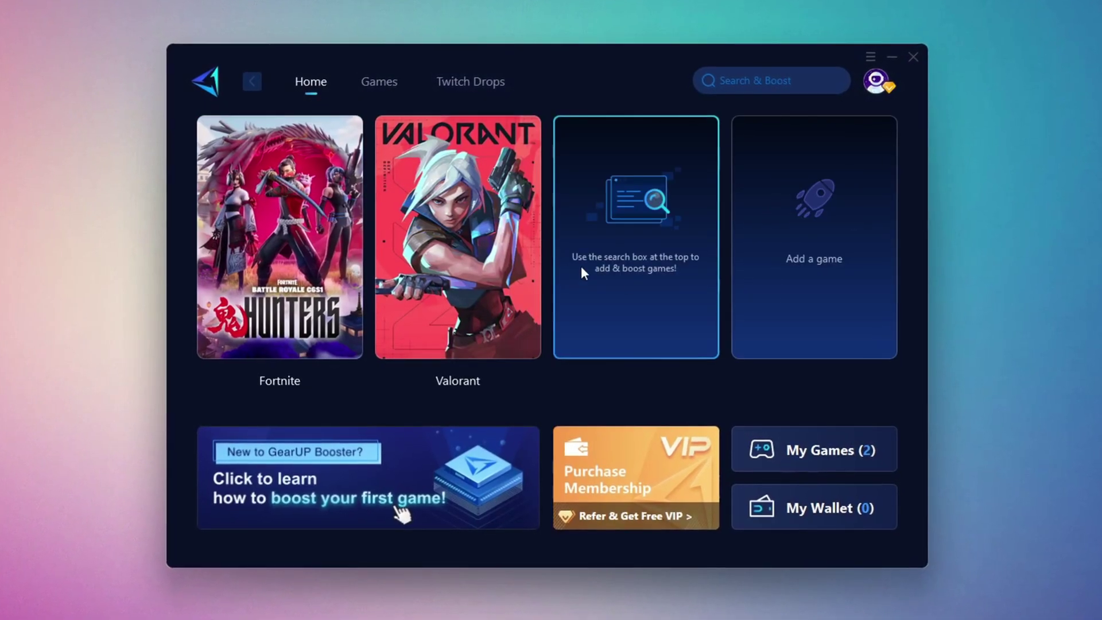
{"action": "mouse_move", "coordinate": [539, 263]}
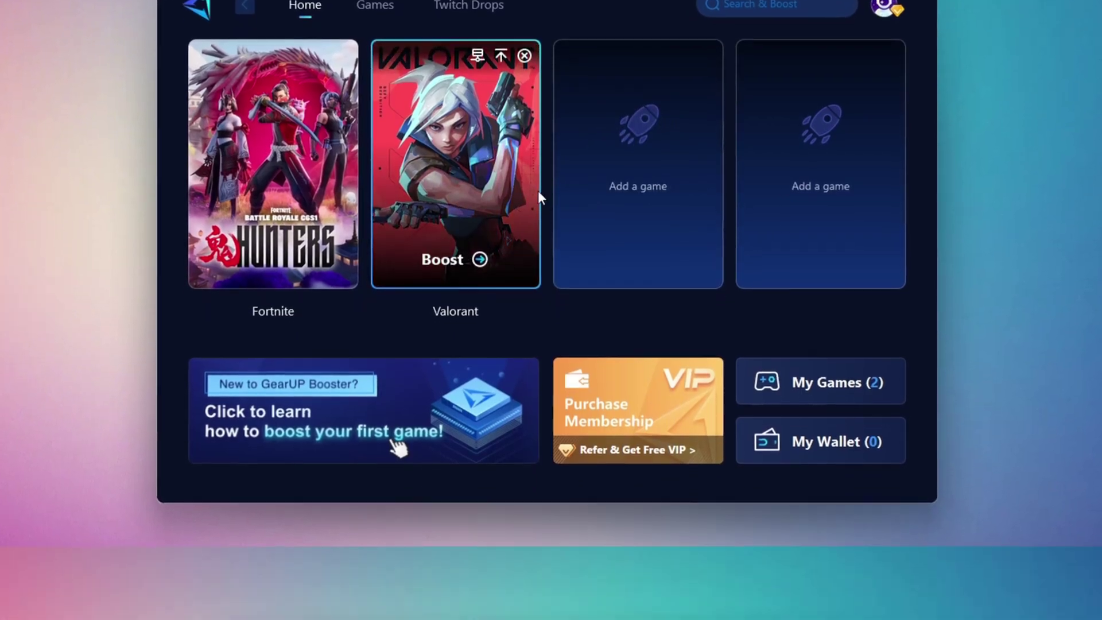
{"action": "mouse_move", "coordinate": [231, 114]}
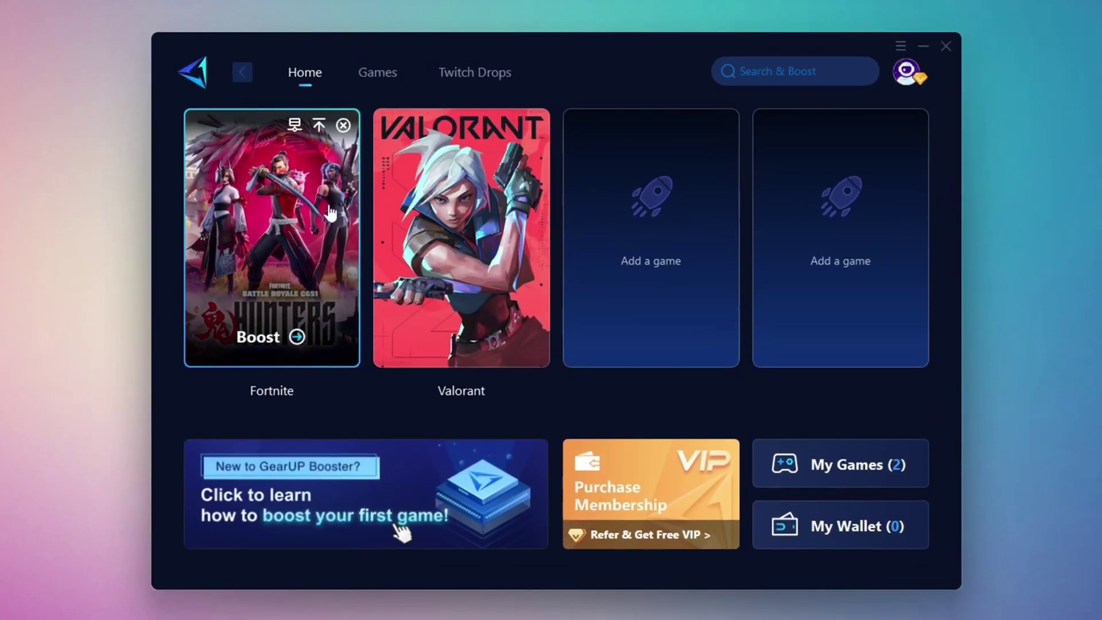
Start boosting Fortnite, keeping the Middle East server region.
{"action": "left_click", "coordinate": [259, 338]}
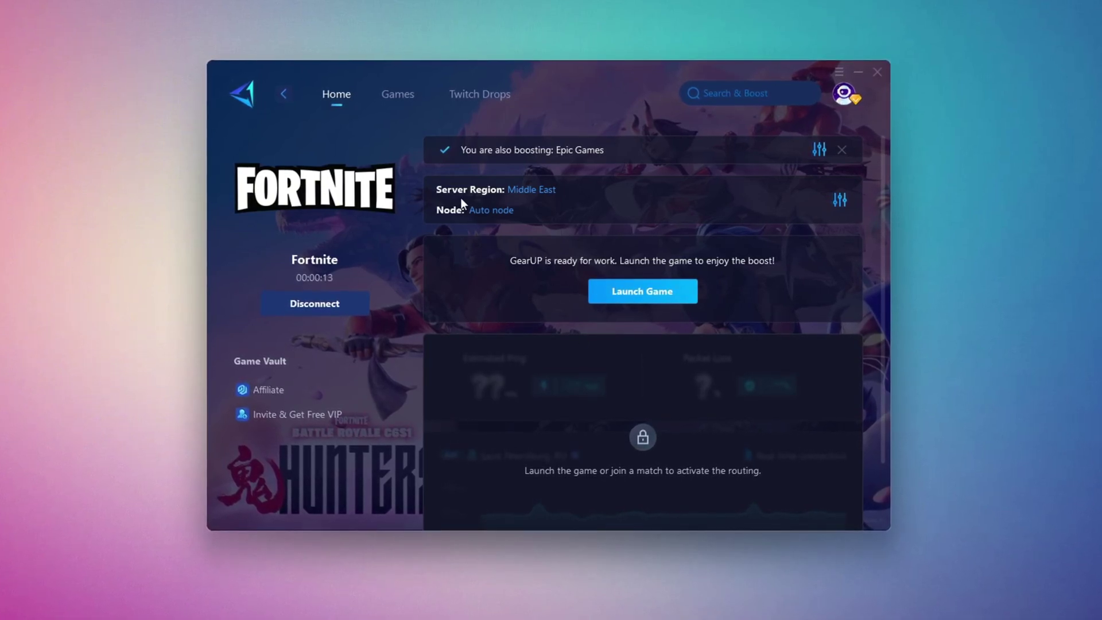
{"action": "left_click", "coordinate": [532, 190]}
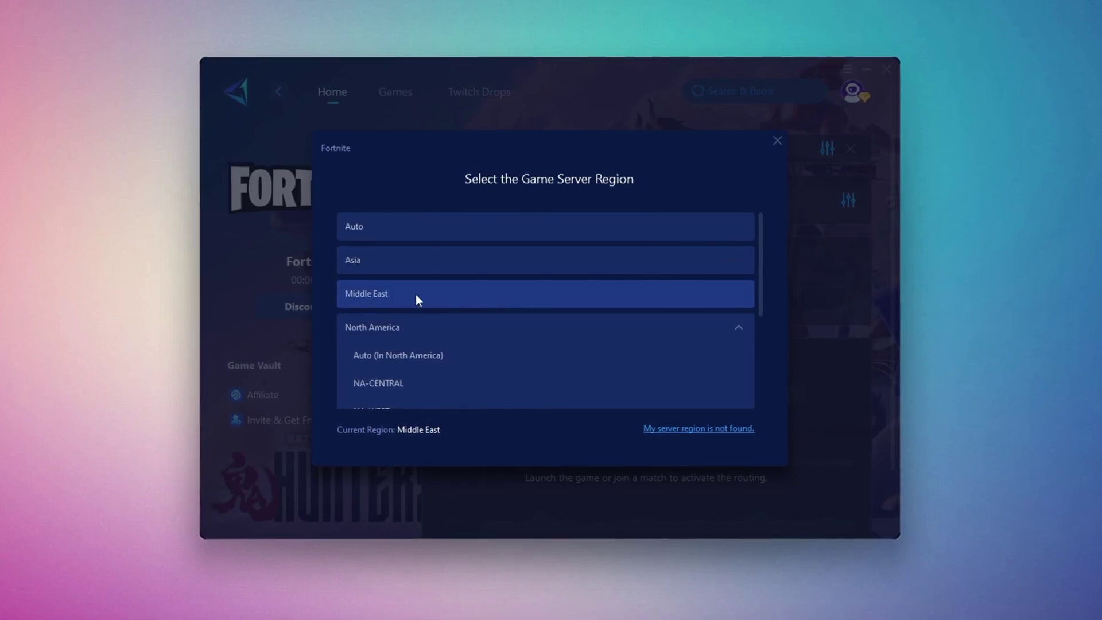
{"action": "left_click", "coordinate": [782, 141]}
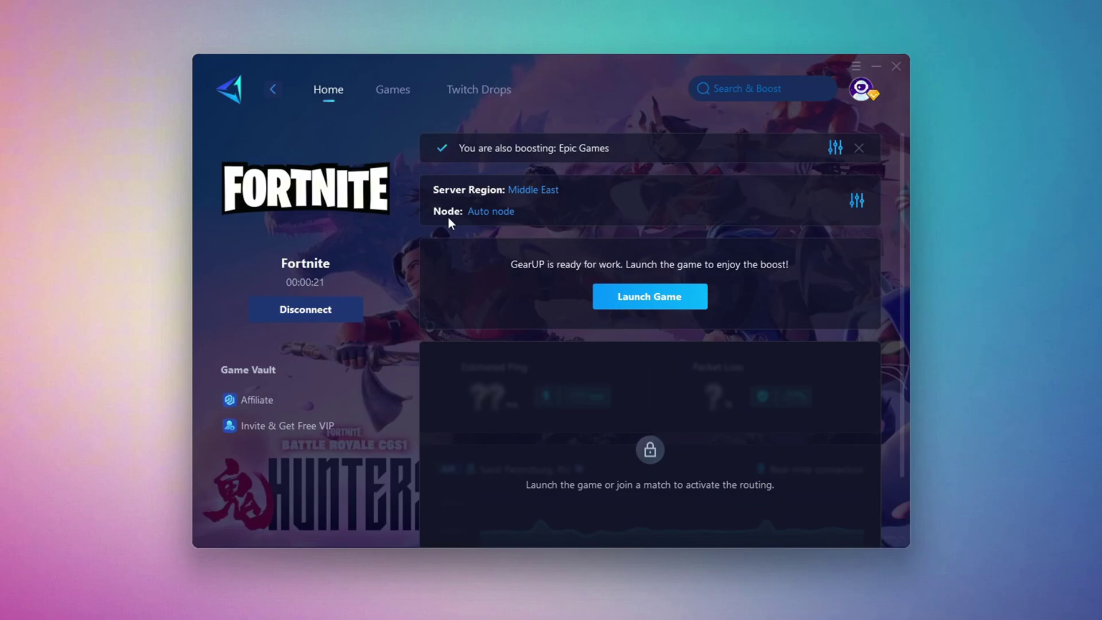
{"action": "left_click", "coordinate": [482, 217]}
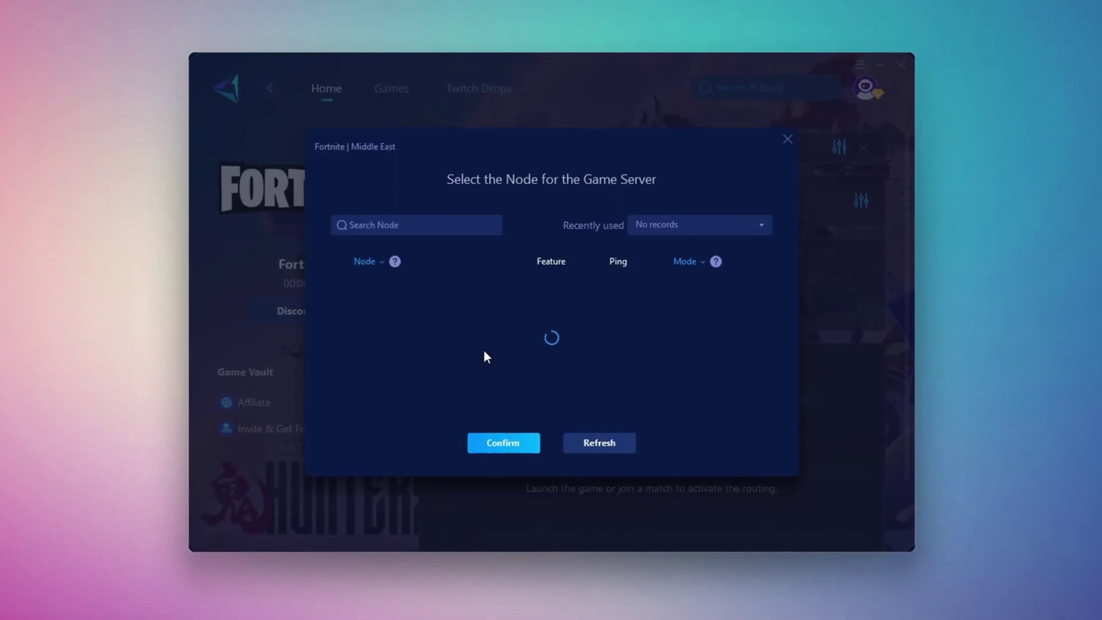
{"action": "scroll", "coordinate": [522, 322], "scroll_direction": "down", "scroll_amount": 1}
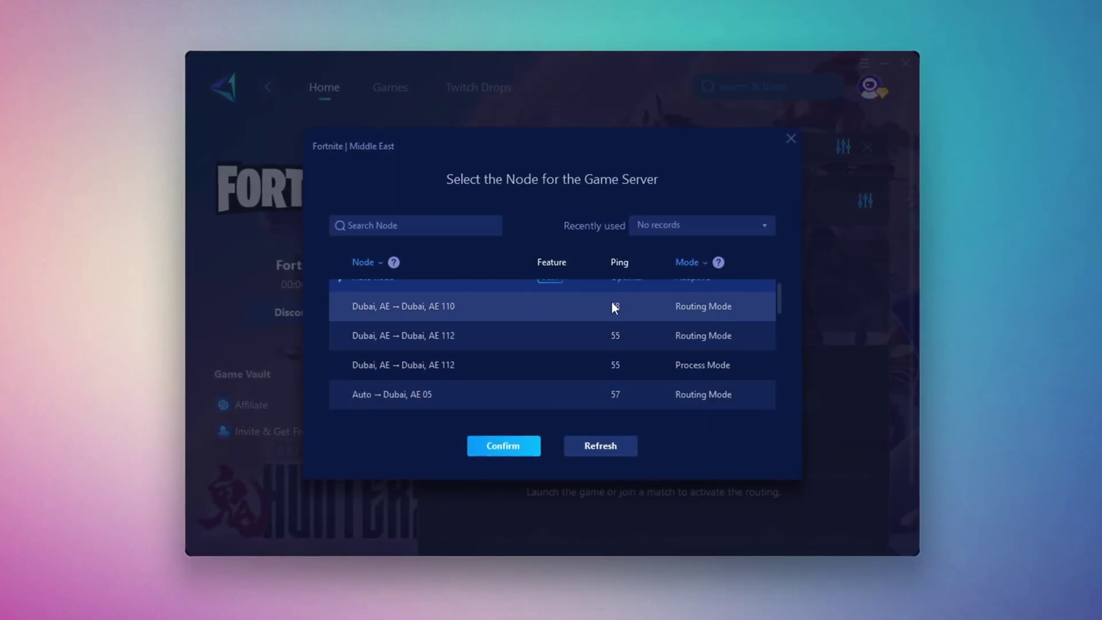
{"action": "scroll", "coordinate": [732, 355], "scroll_direction": "up", "scroll_amount": 1}
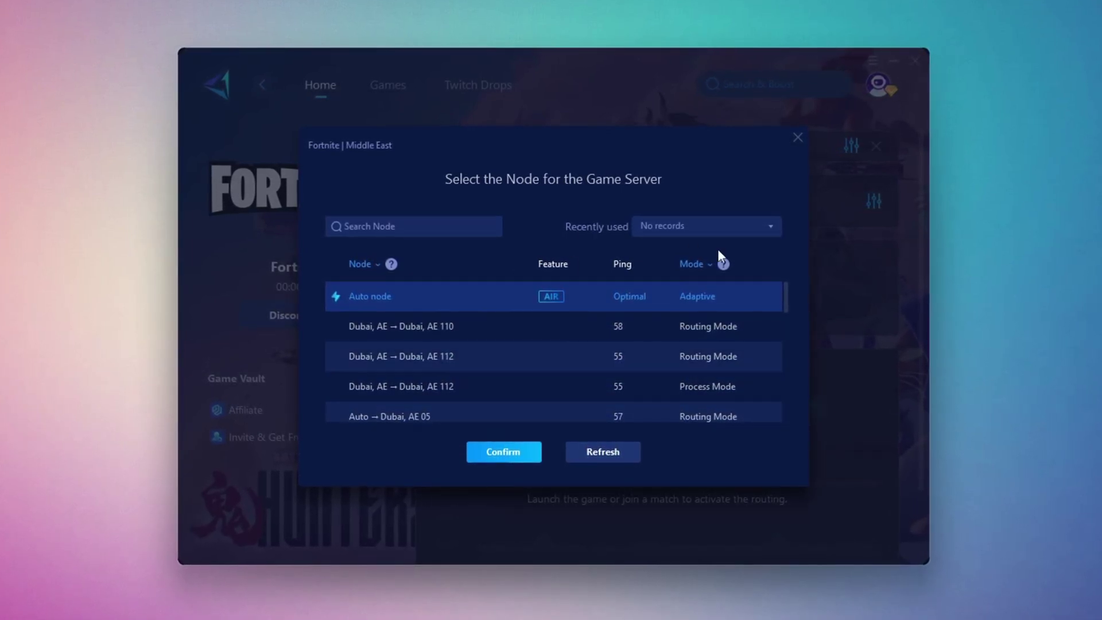
{"action": "left_click", "coordinate": [796, 138]}
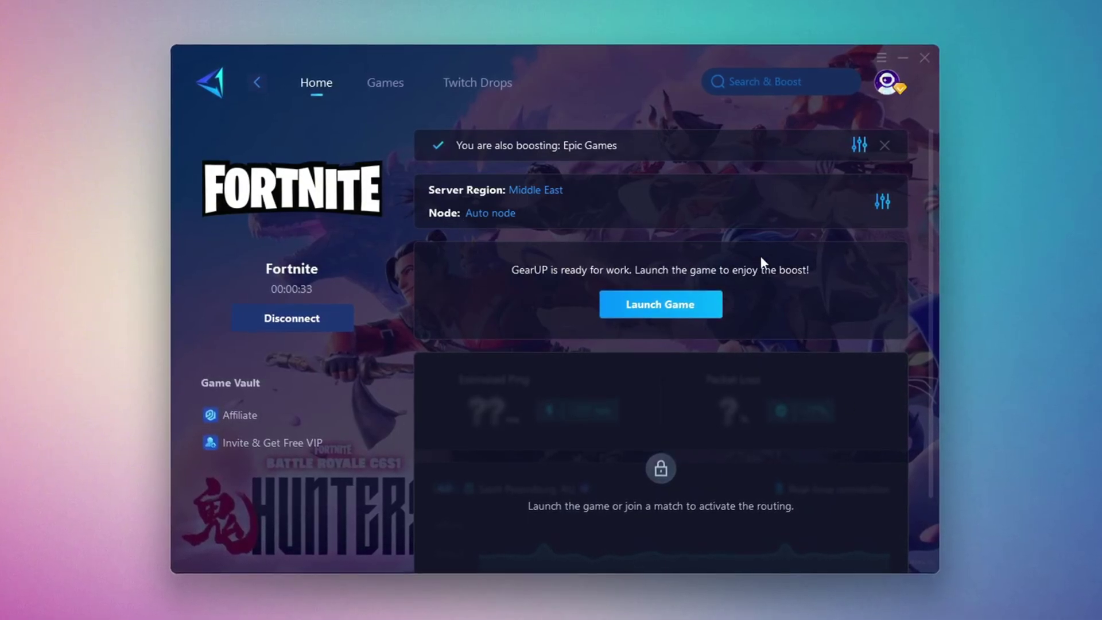
{"action": "left_click", "coordinate": [930, 57]}
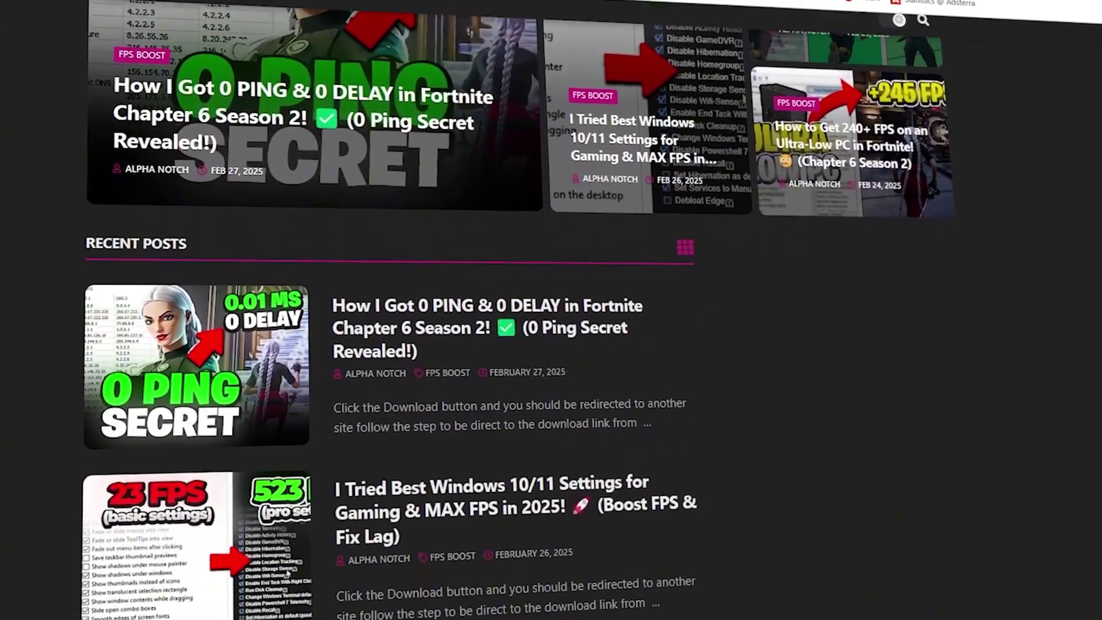
{"action": "scroll", "coordinate": [390, 310], "scroll_direction": "down", "scroll_amount": 6}
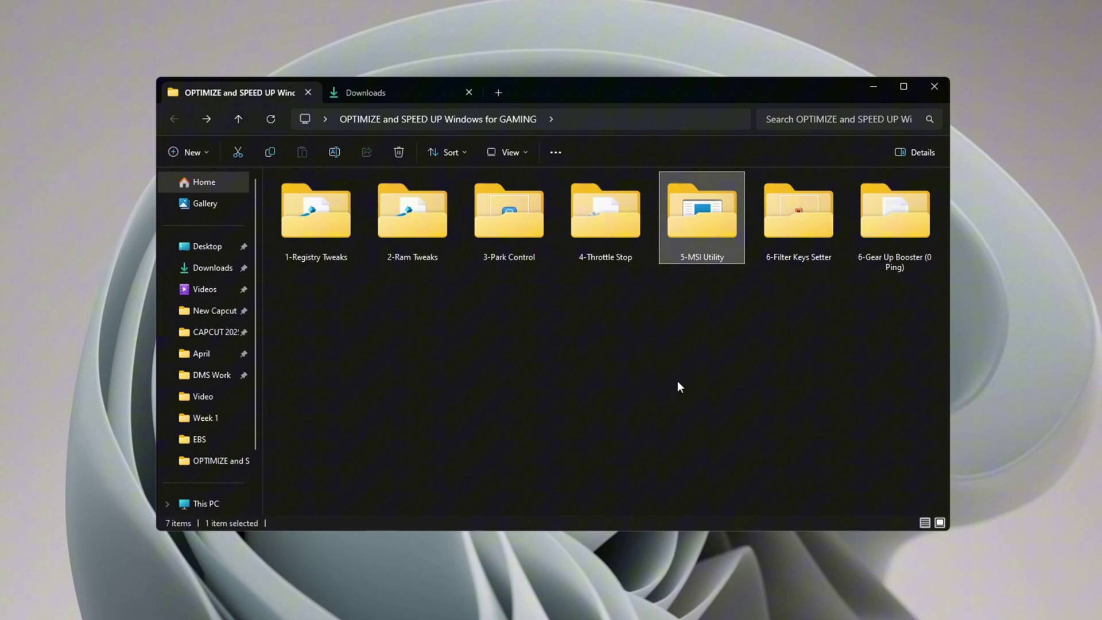
Run MSI Mode Utility 3.0.exe from the 5-MSI Utility folder as administrator.
{"action": "double_click", "coordinate": [715, 212]}
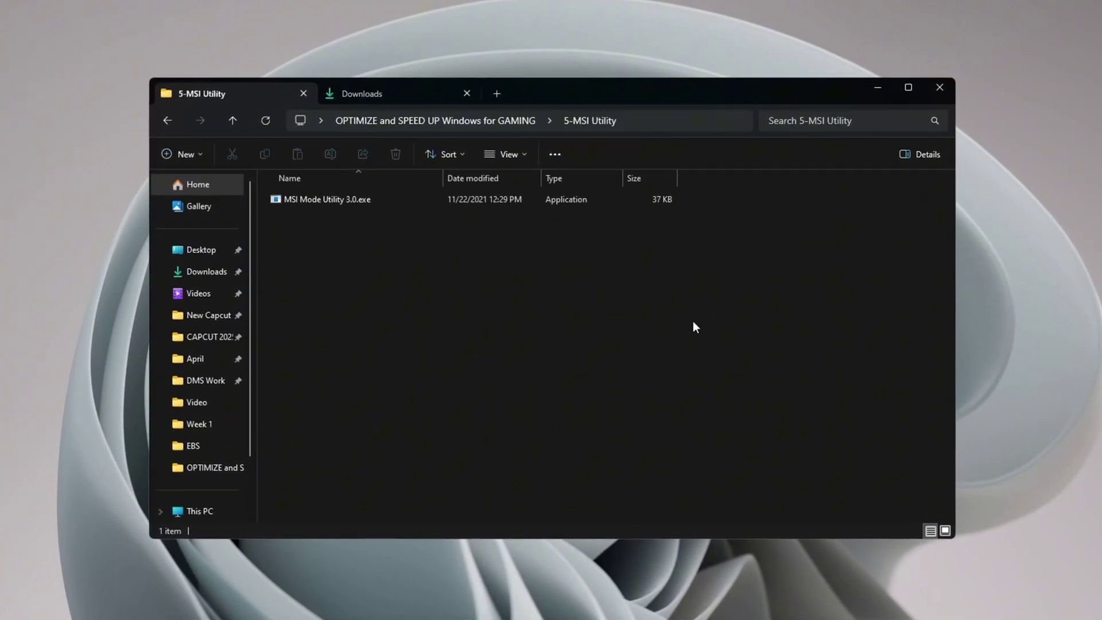
{"action": "right_click", "coordinate": [298, 206]}
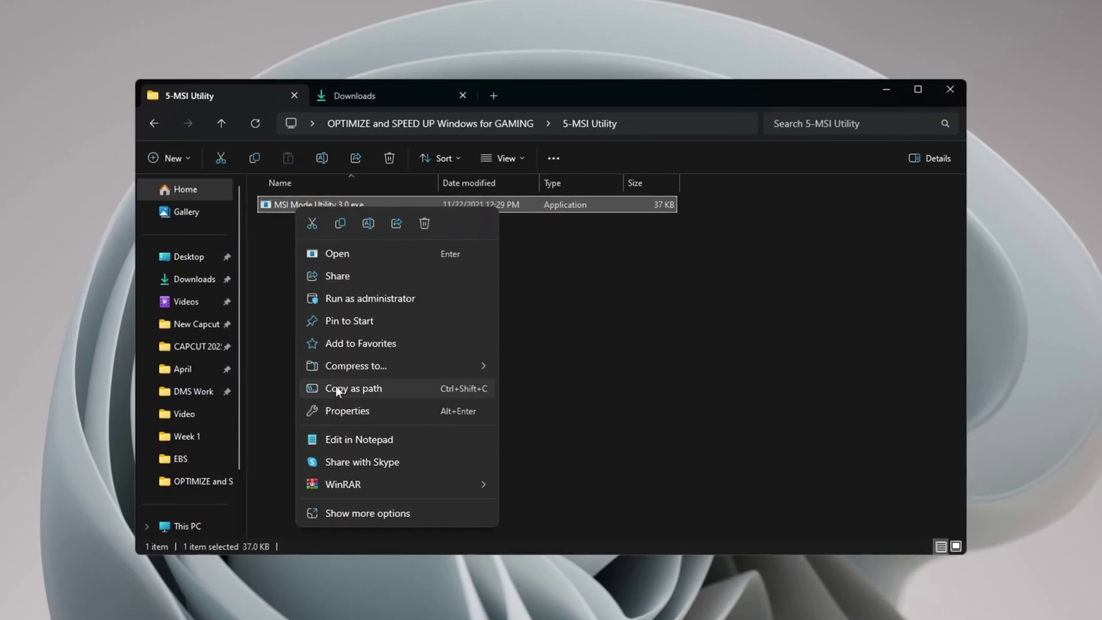
{"action": "left_click", "coordinate": [329, 302]}
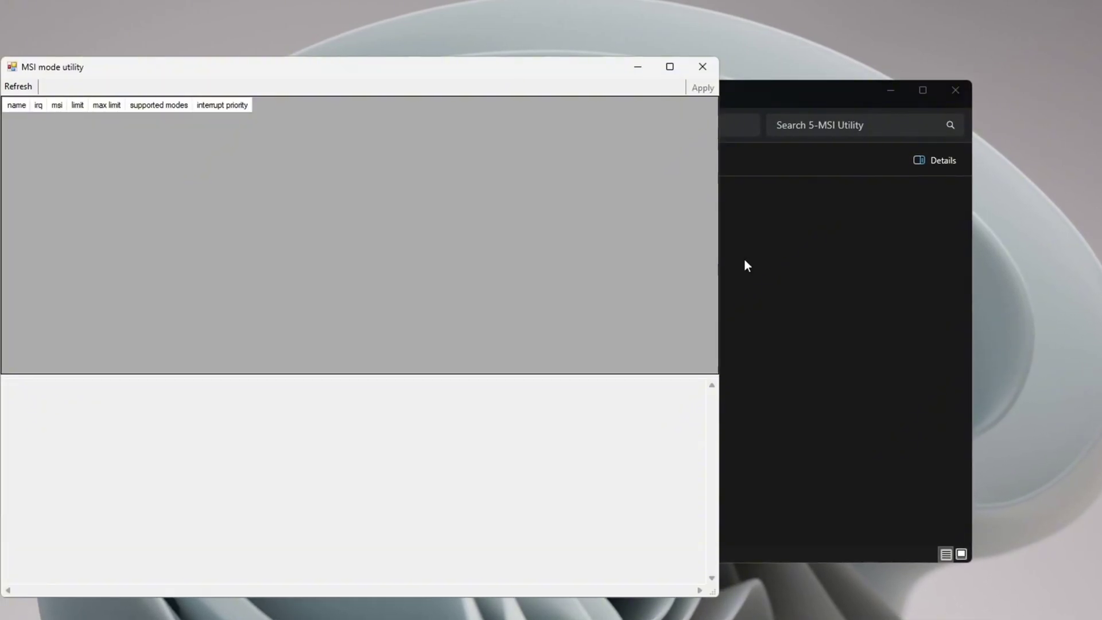
Center the MSI mode utility and select the NVIDIA GeForce GTX 1650 SUPER entry to check its MSI settings.
{"action": "left_click", "coordinate": [890, 89]}
{"action": "left_click_drag", "start_coordinate": [364, 74], "coordinate": [591, 54]}
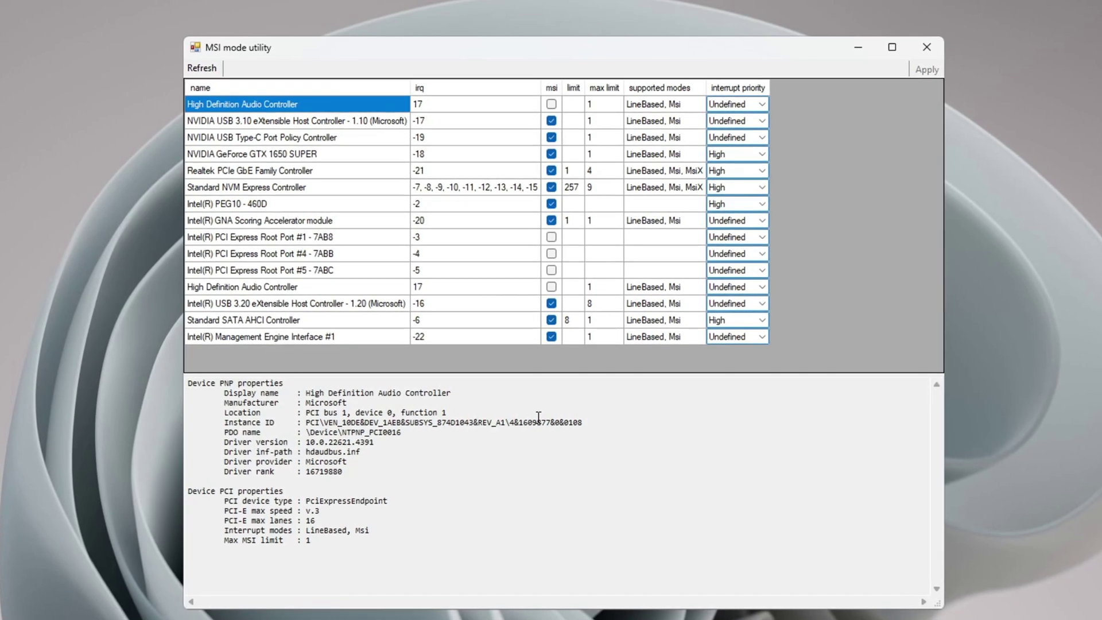
{"action": "left_click", "coordinate": [310, 156]}
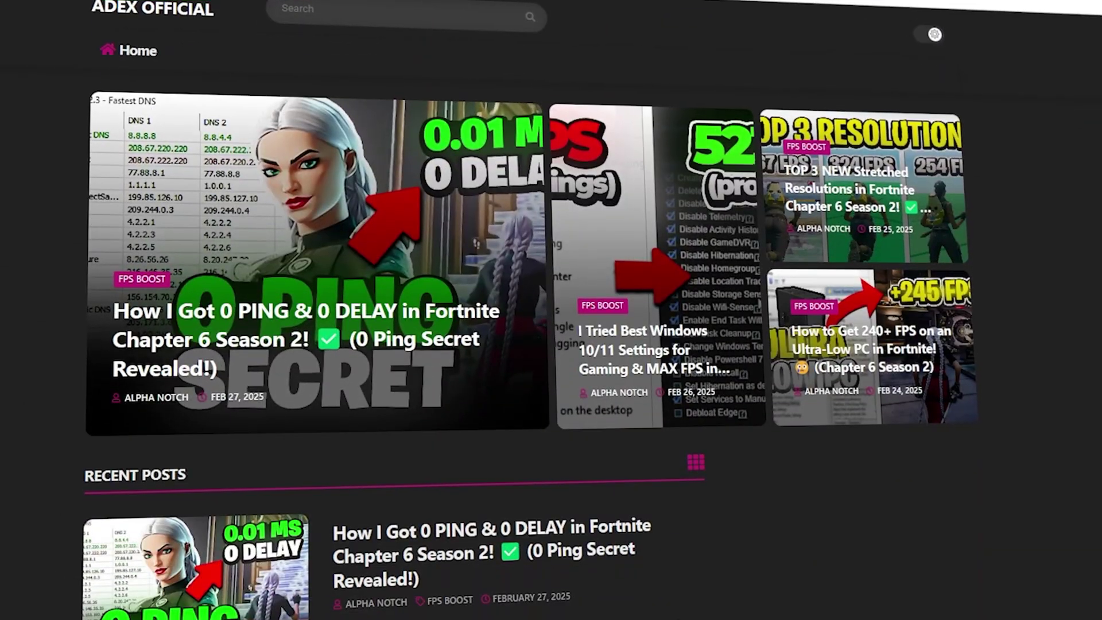
Scroll the ADEX OFFICIAL home page down past the featured posts to Recent Posts.
{"action": "scroll", "coordinate": [551, 310], "scroll_direction": "down", "scroll_amount": 8}
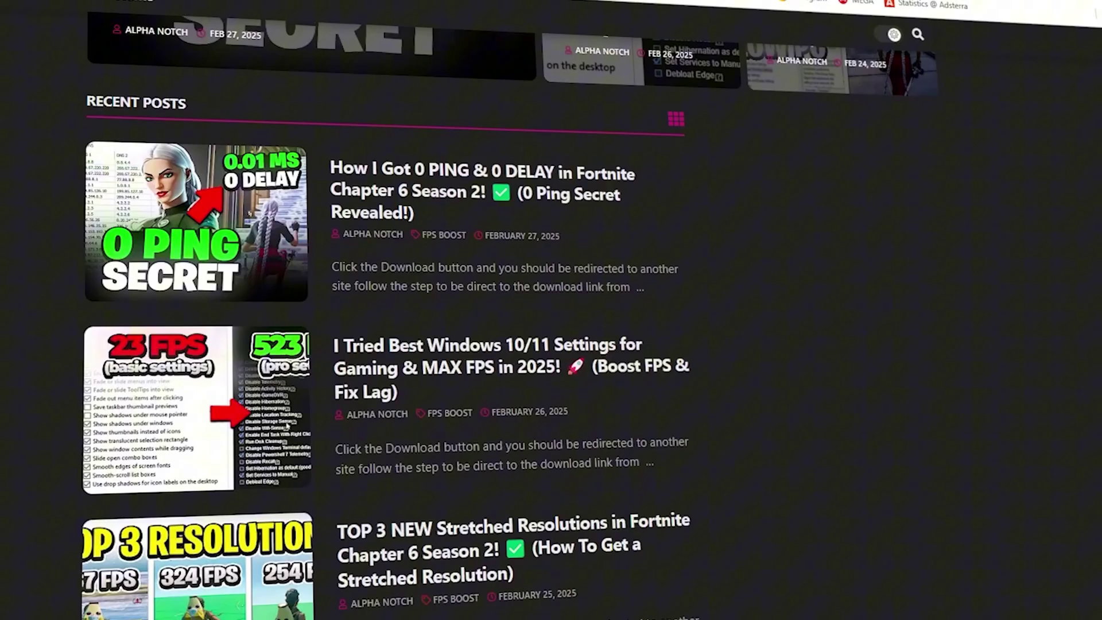
{"action": "scroll", "coordinate": [551, 310], "scroll_direction": "down", "scroll_amount": 6}
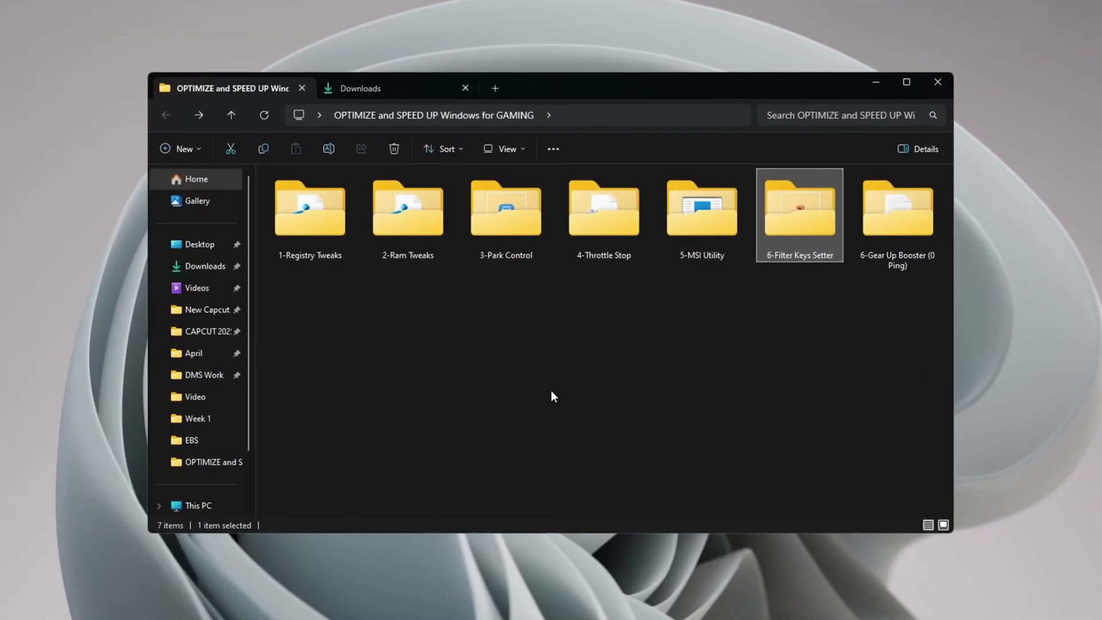
Launch FilterKeysSetter.exe from the 6-Filter Keys Setter folder.
{"action": "double_click", "coordinate": [807, 209]}
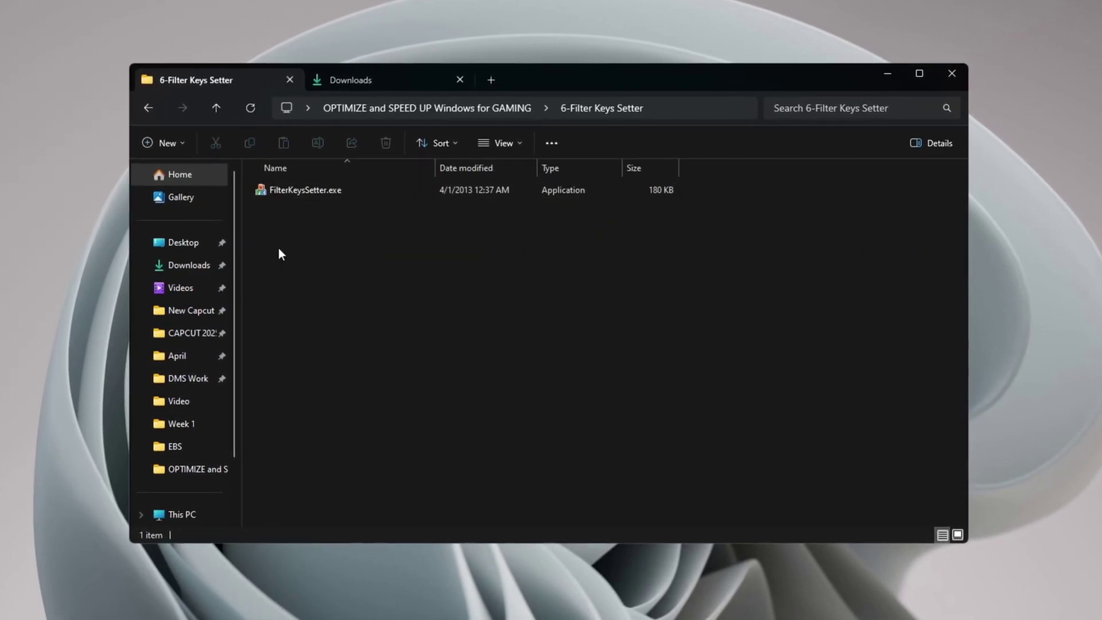
{"action": "left_click", "coordinate": [333, 188]}
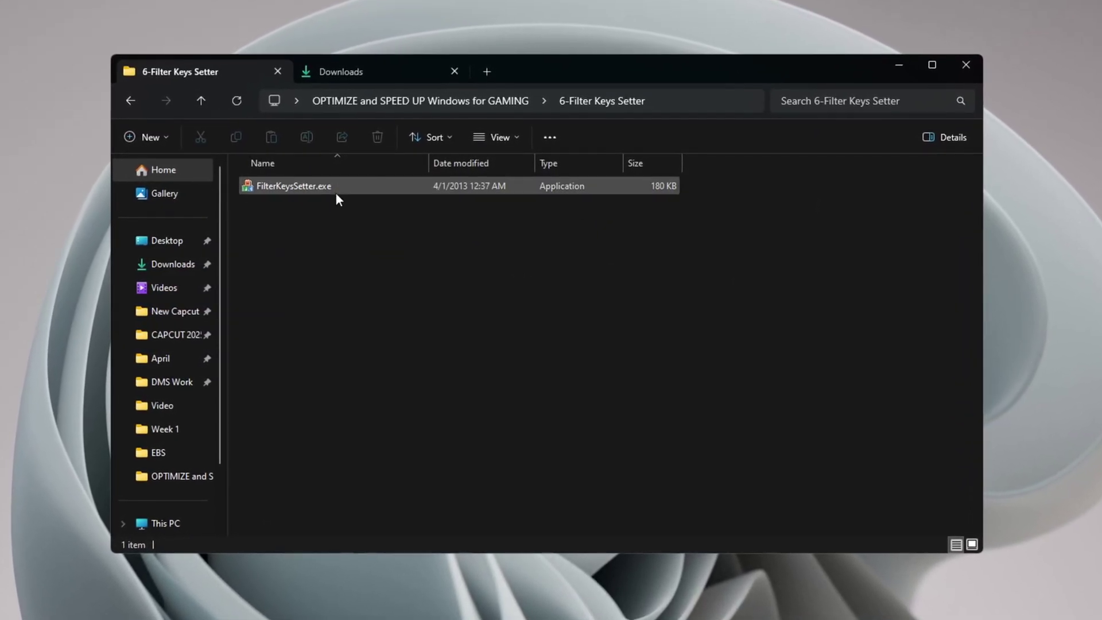
{"action": "double_click", "coordinate": [375, 184]}
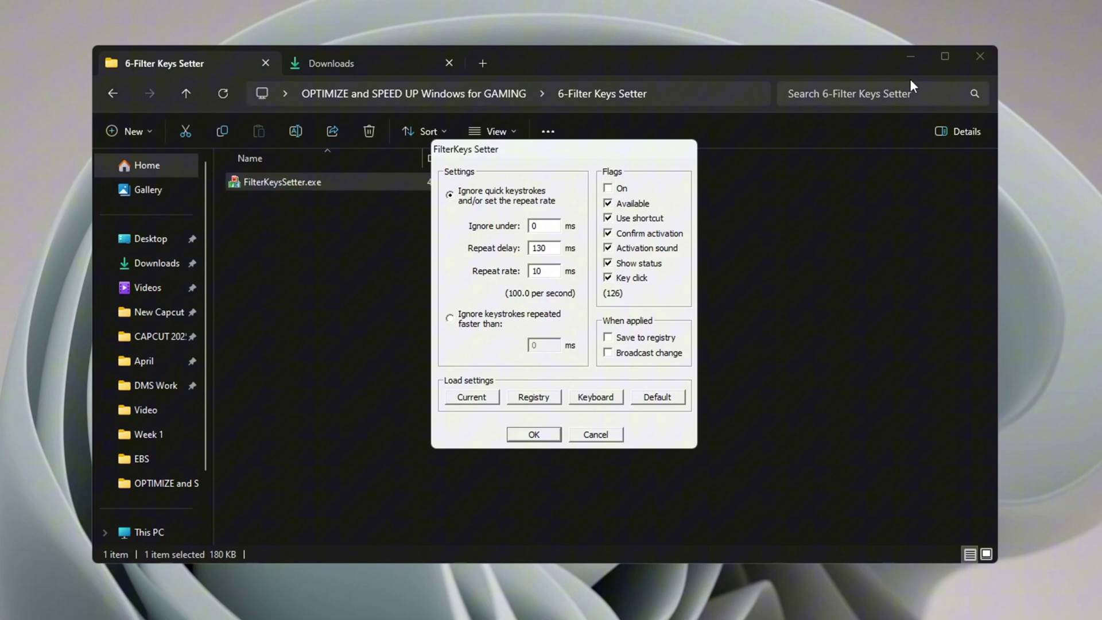
{"action": "left_click", "coordinate": [905, 60]}
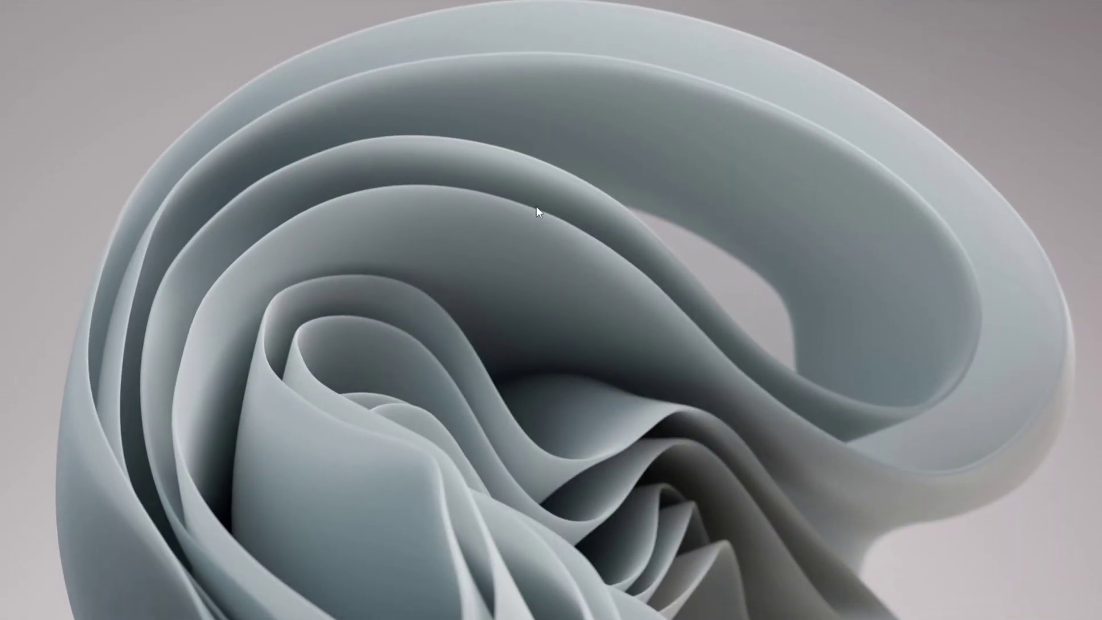
Open System Configuration via 'sys', set Number of processors to 16 in advanced boot options, and apply.
{"action": "key", "text": "super"}
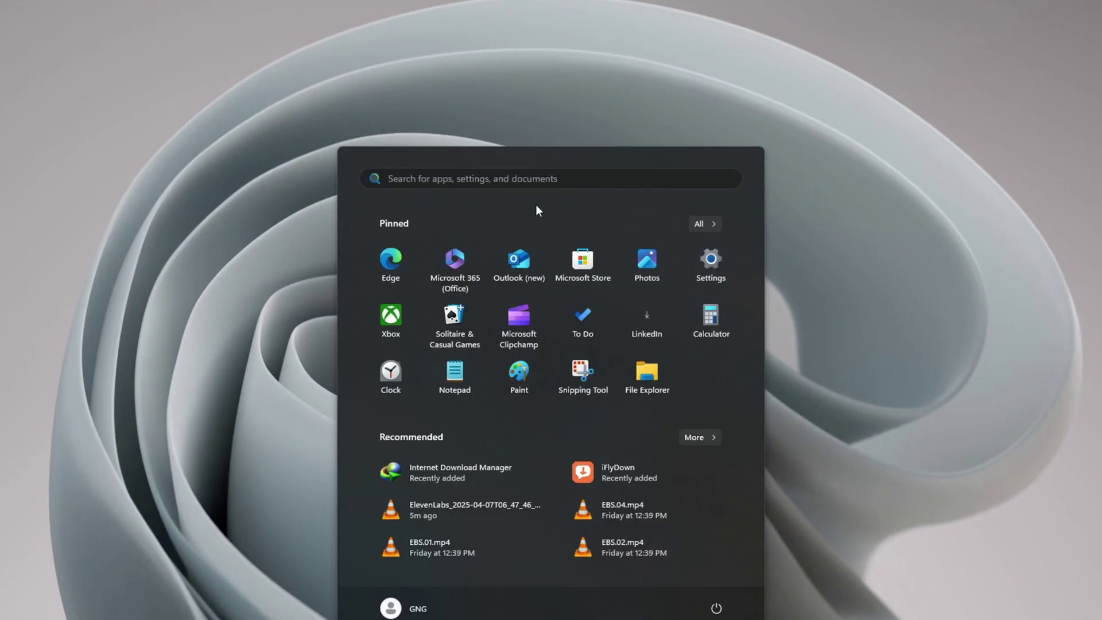
{"action": "type", "text": "sys"}
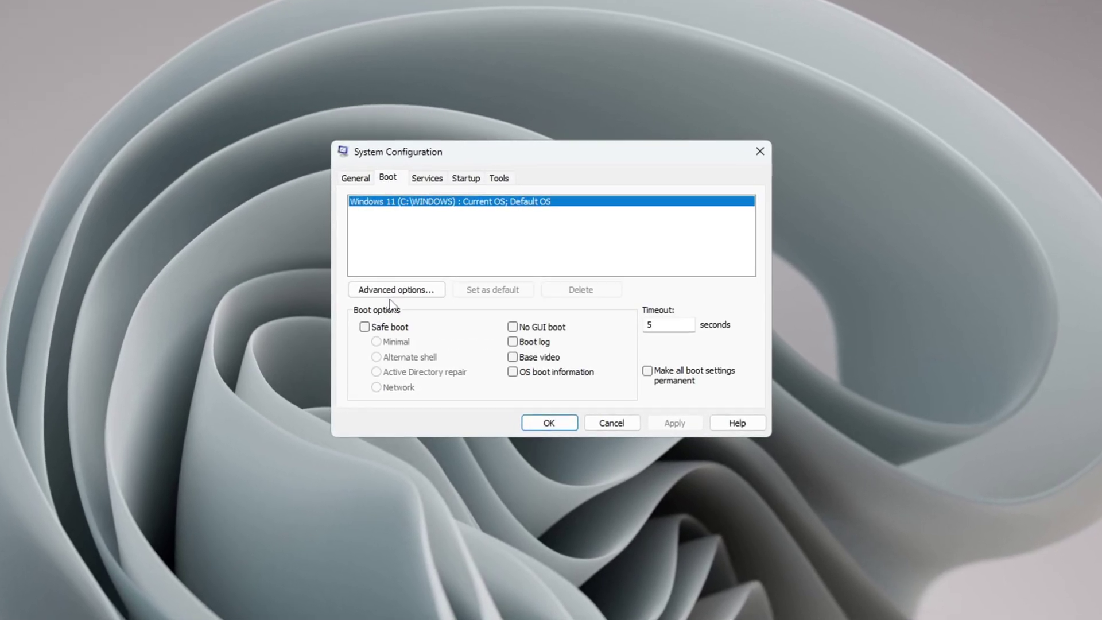
{"action": "left_click", "coordinate": [392, 292]}
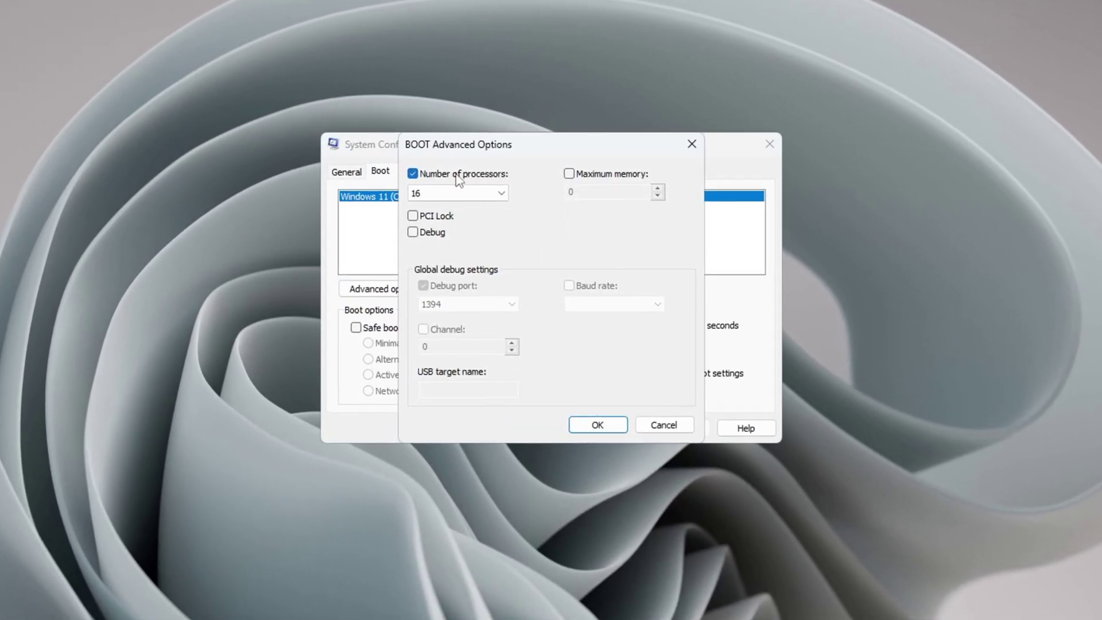
{"action": "left_click", "coordinate": [409, 171]}
{"action": "left_click", "coordinate": [442, 190]}
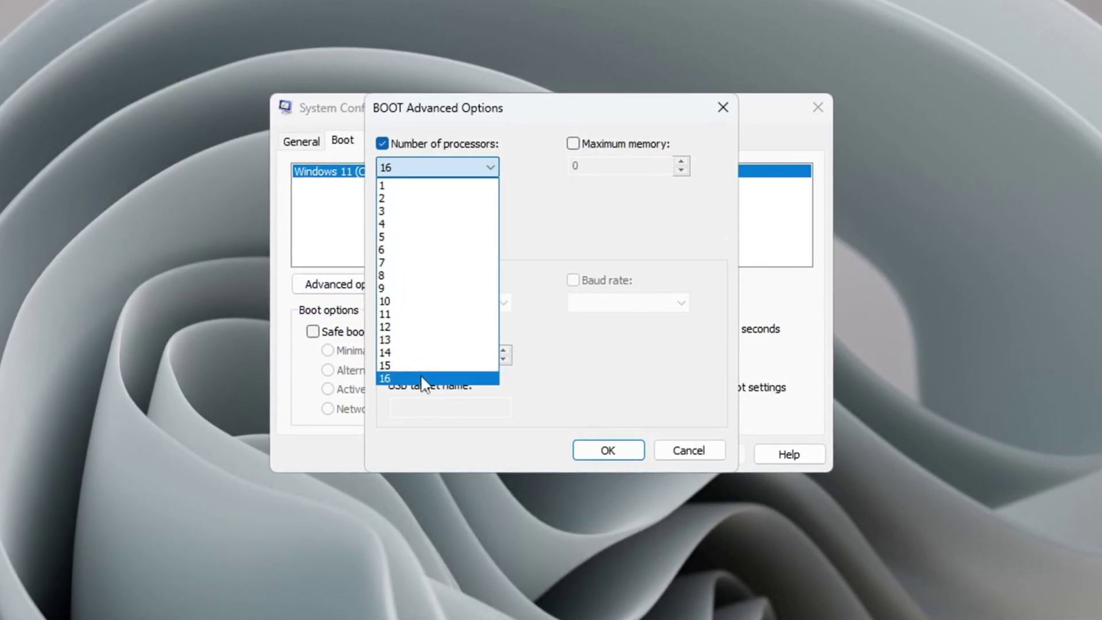
{"action": "left_click", "coordinate": [424, 379]}
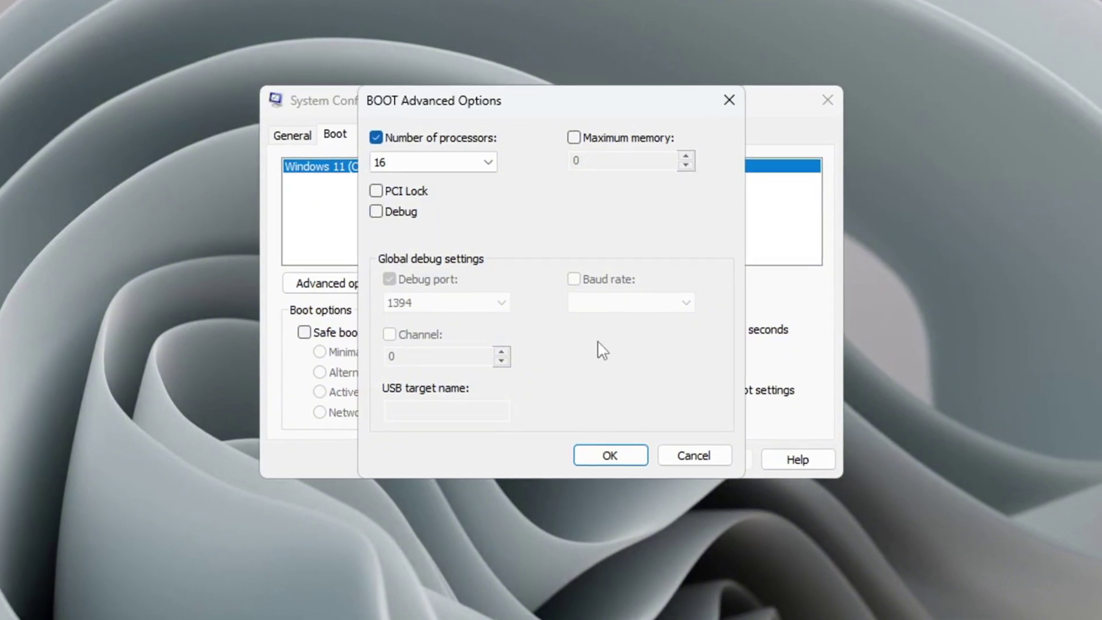
{"action": "left_click", "coordinate": [611, 459]}
{"action": "left_click", "coordinate": [736, 472]}
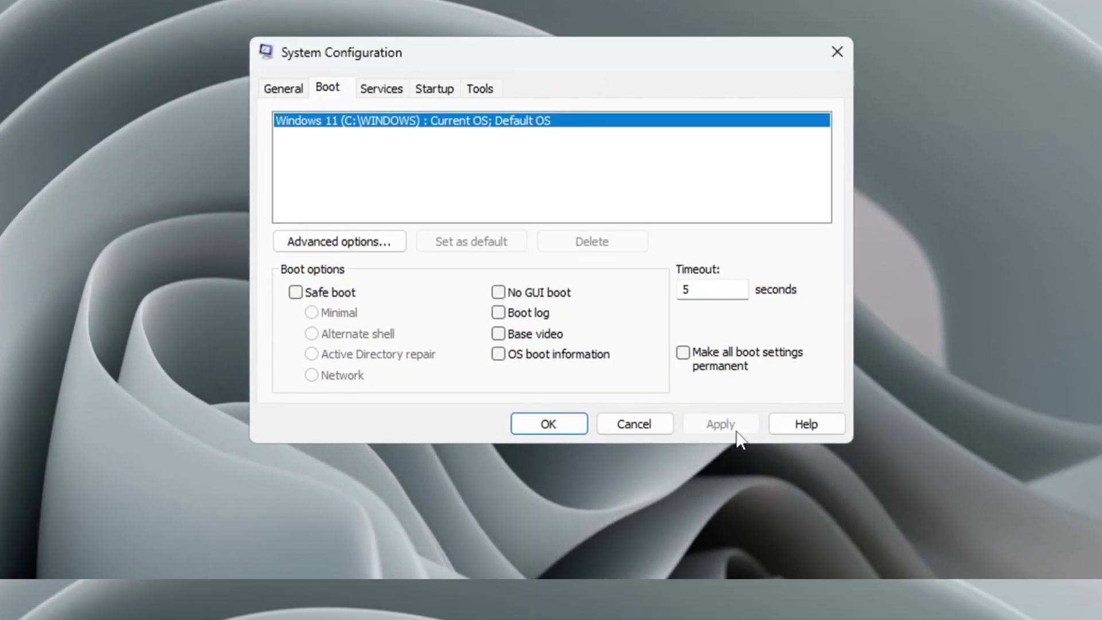